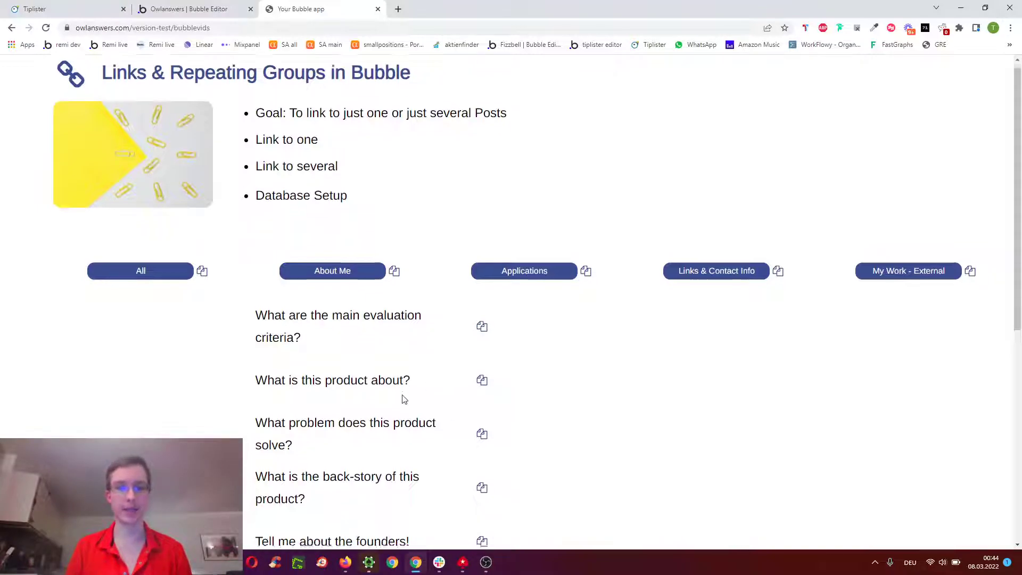
Look through the list of preset questions on the preview page, from the main evaluation criteria to the contact links
scroll(405, 394, down, 9)
scroll(386, 381, up, 9)
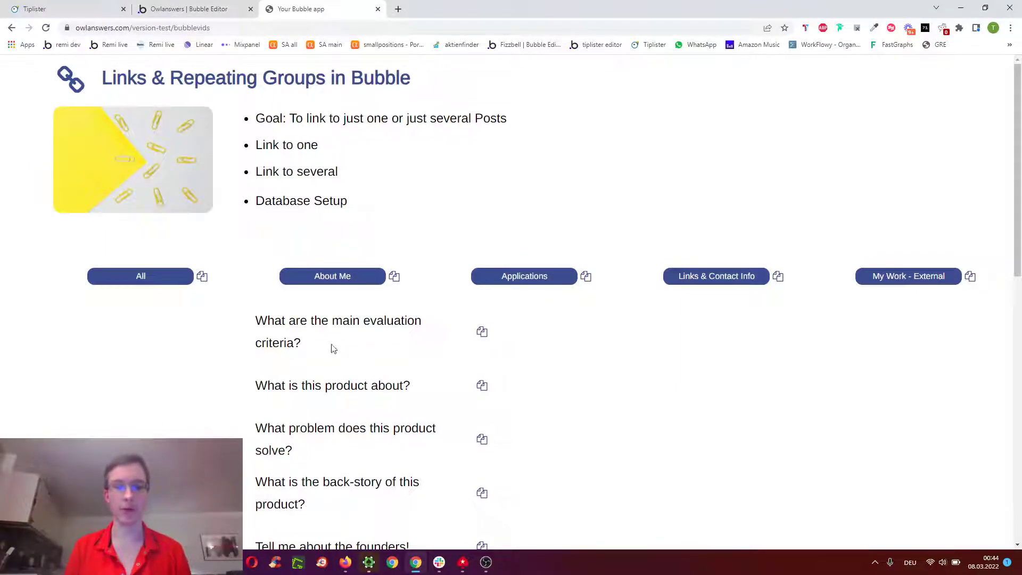
drag(322, 349, 254, 321)
scroll(266, 326, down, 3)
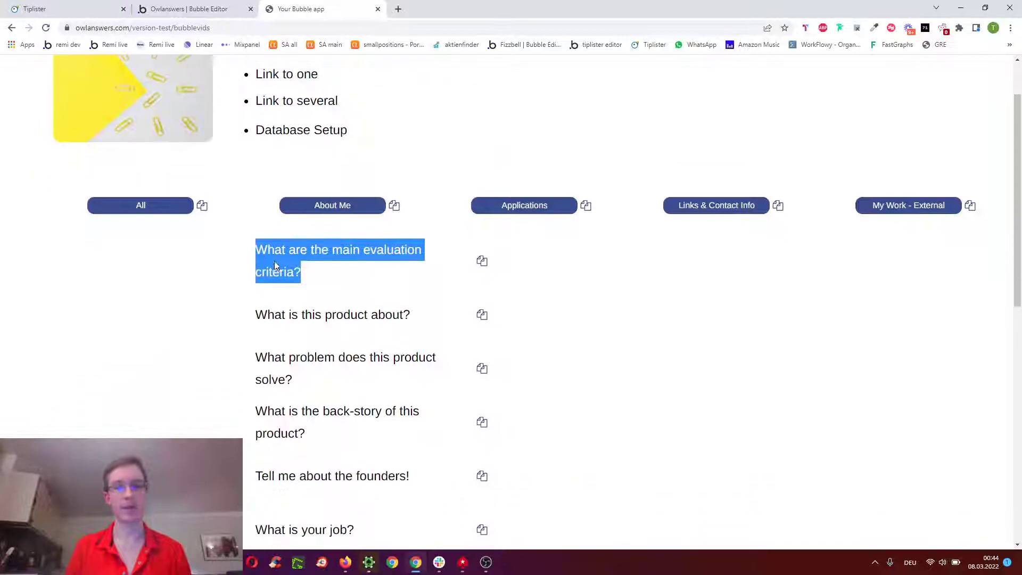
drag(329, 318, 258, 184)
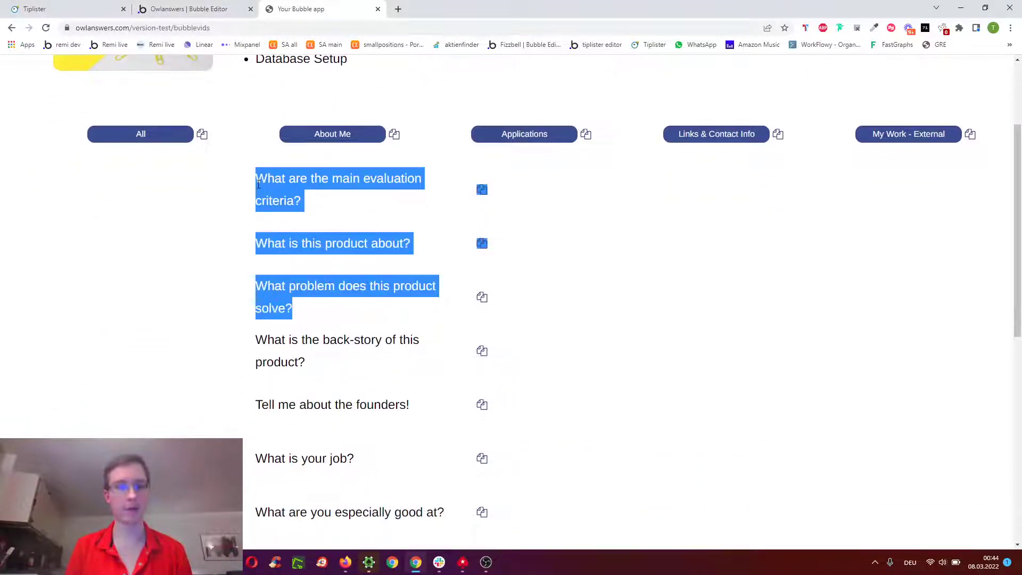
click(259, 192)
scroll(258, 259, up, 3)
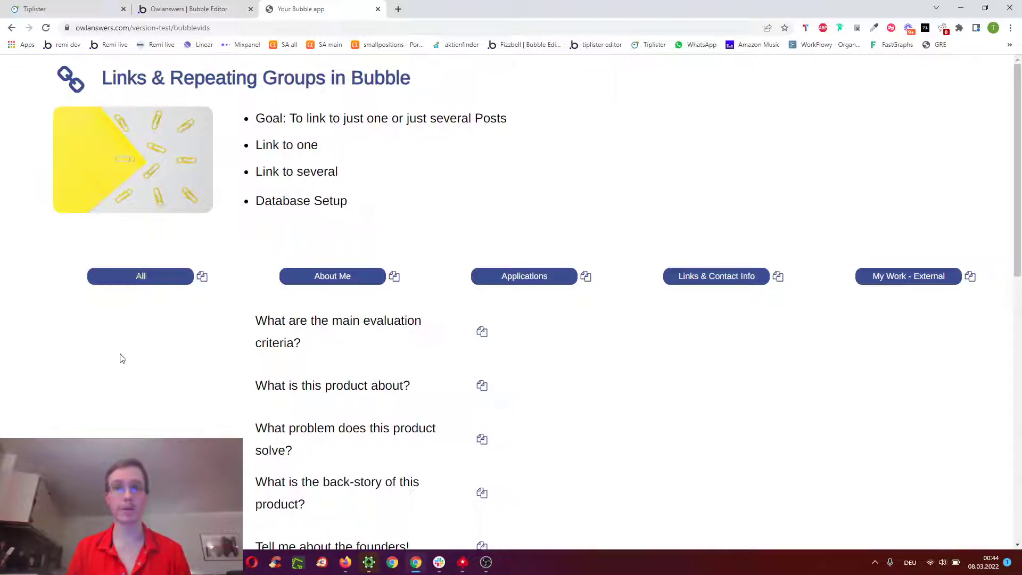
scroll(232, 252, down, 3)
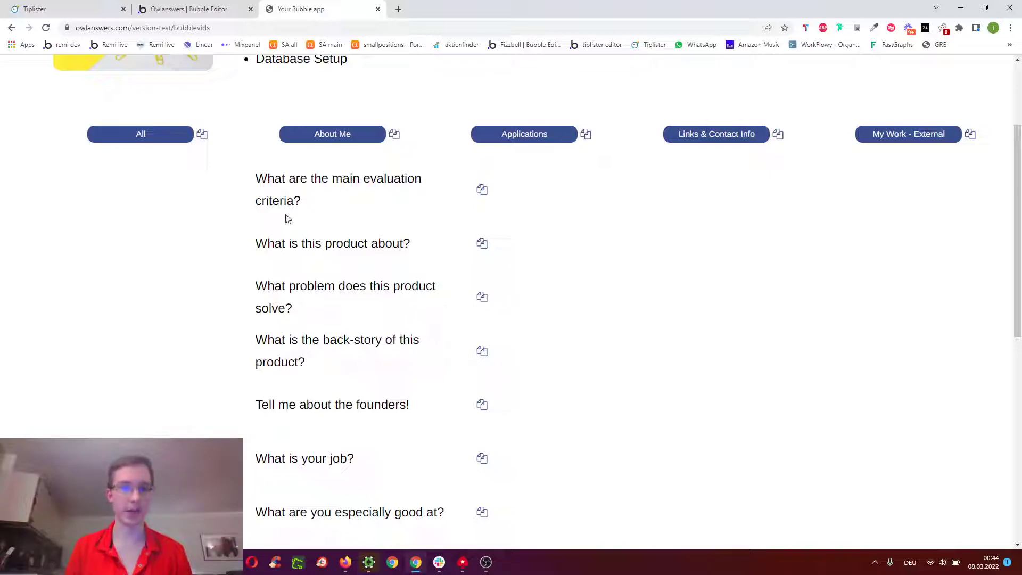
scroll(383, 256, down, 12)
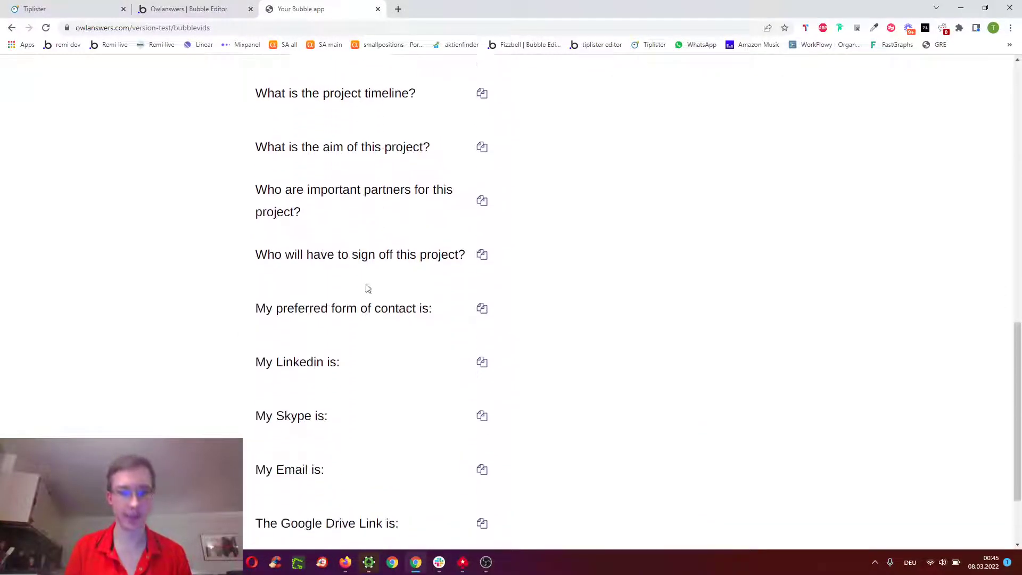
scroll(394, 309, up, 6)
scroll(362, 333, up, 8)
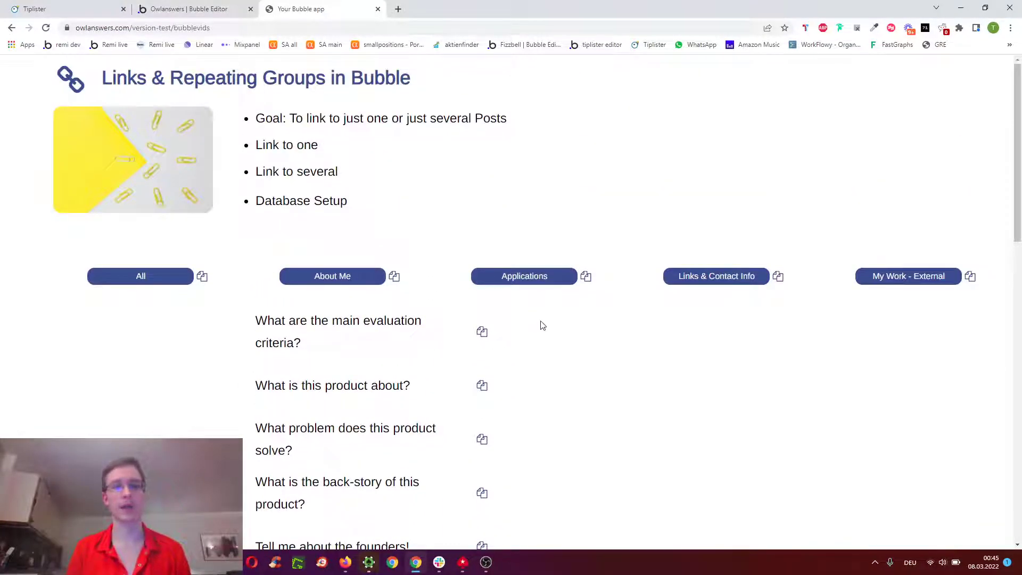
Copy the link of the question "What are the main evaluation criteria?" and load it in the browser
click(483, 336)
click(312, 27)
key(ctrl+v)
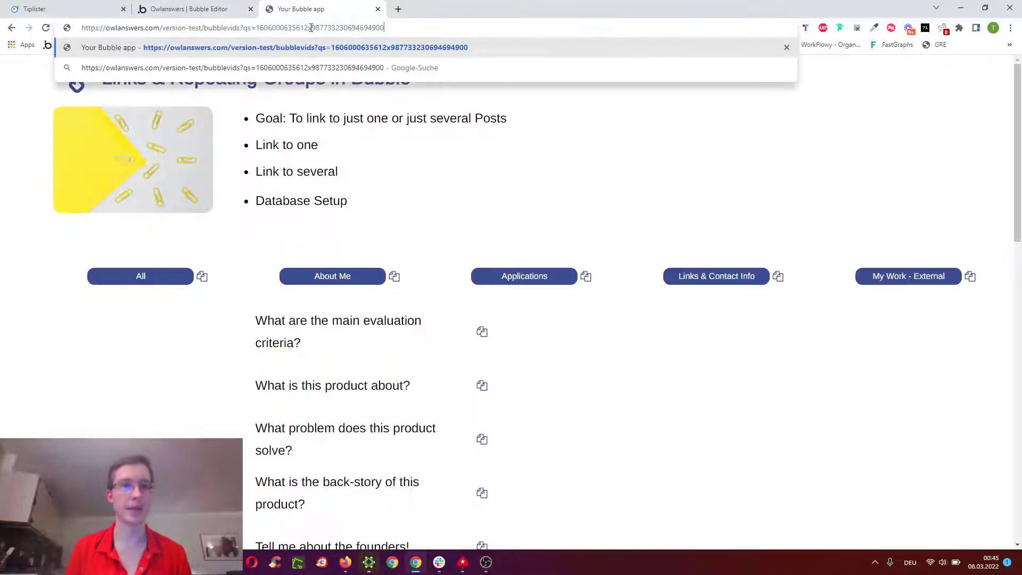
drag(256, 30, 386, 27)
click(401, 28)
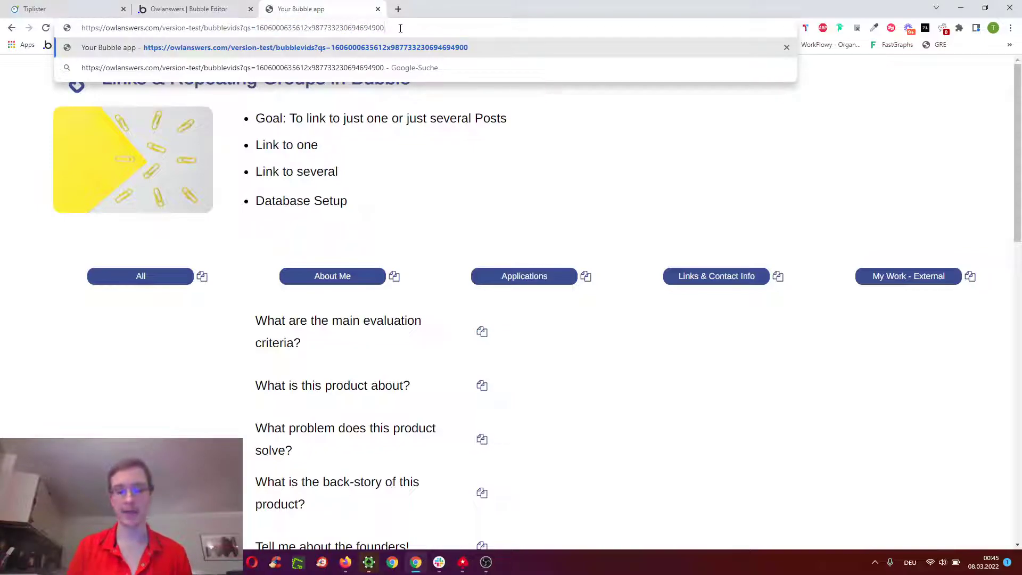
key(Return)
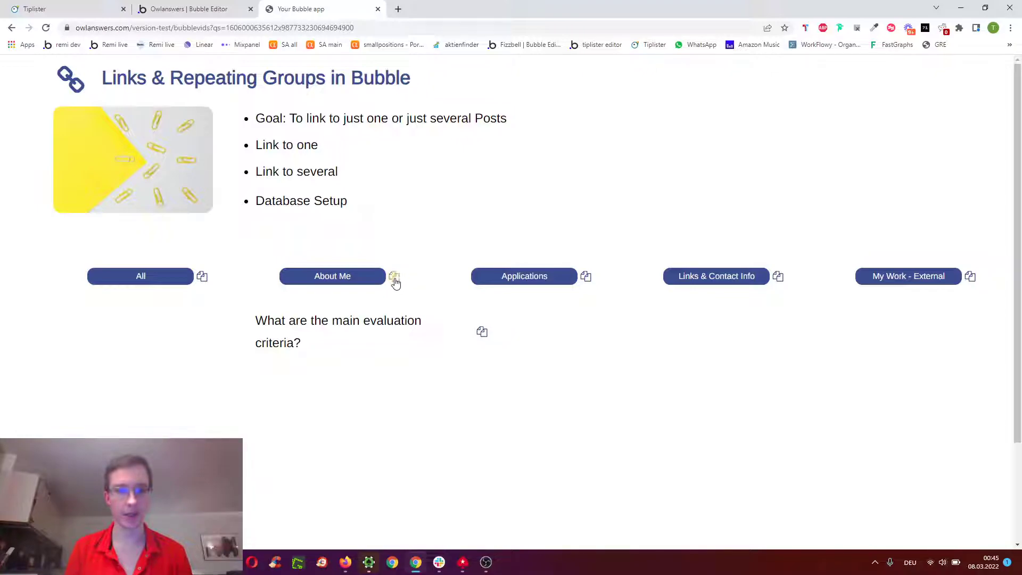
Load the copied link of the About Me category and look through its filtered questions
click(225, 30)
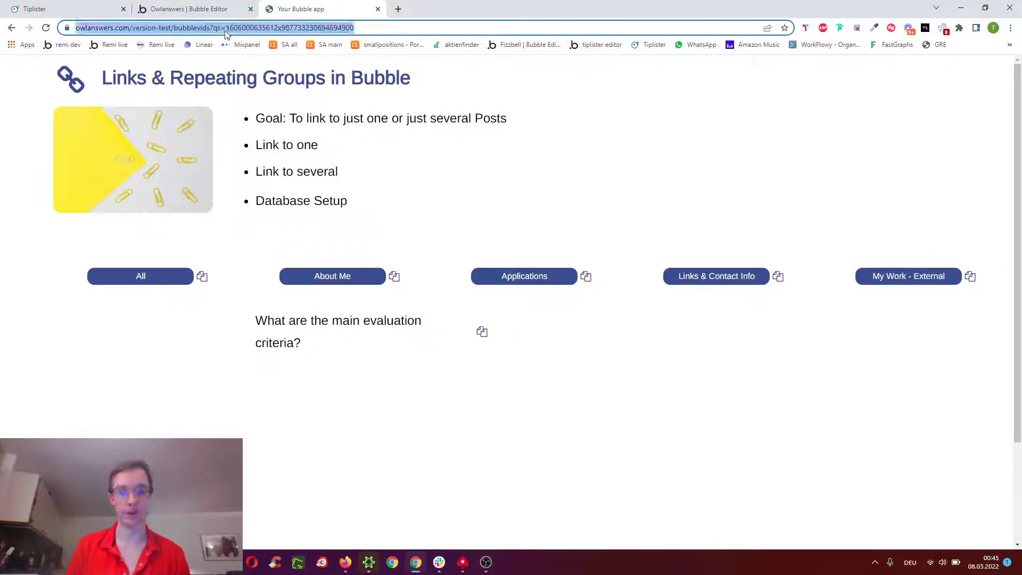
key(ctrl+v)
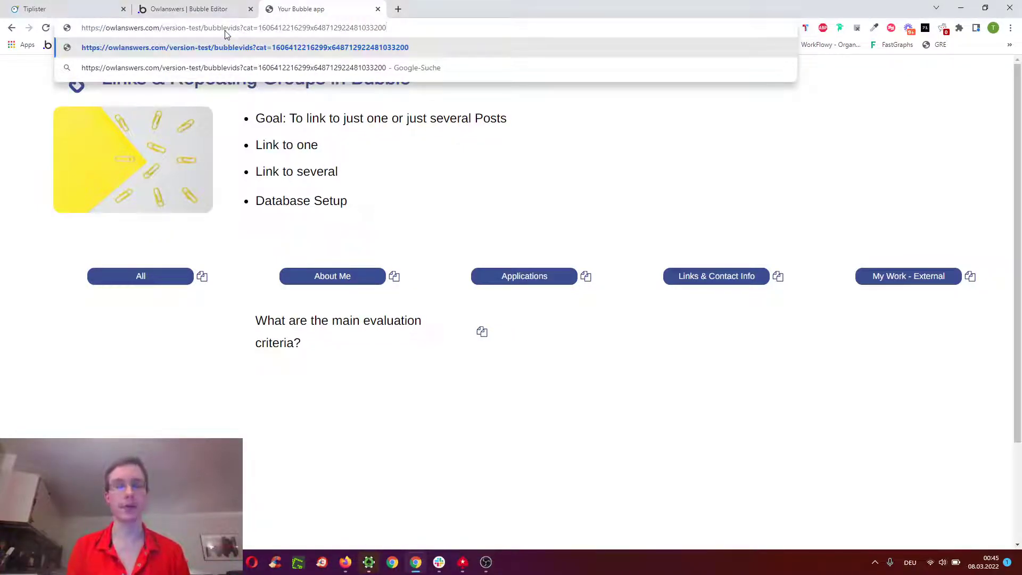
key(Return)
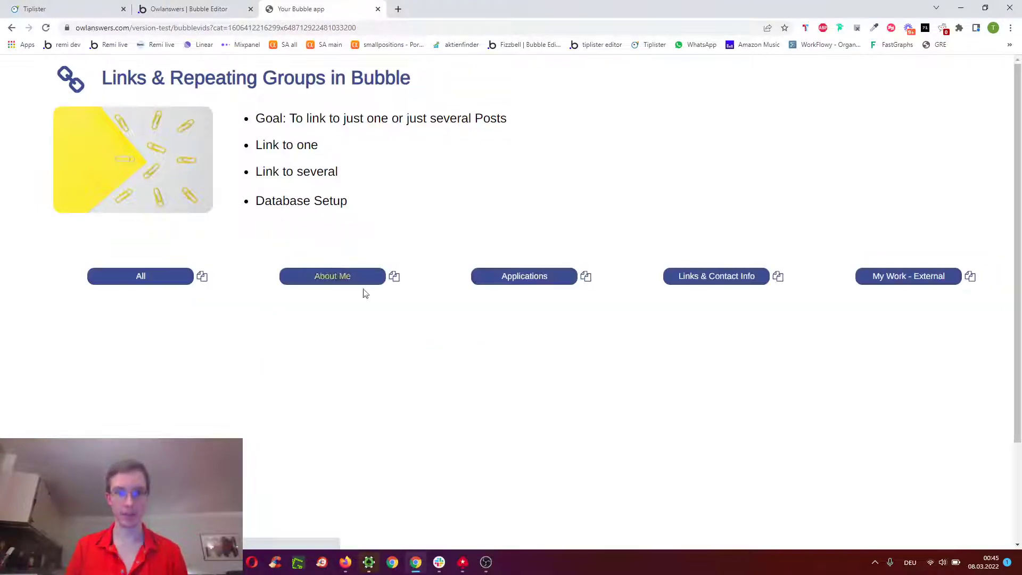
scroll(357, 349, down, 4)
scroll(346, 362, up, 2)
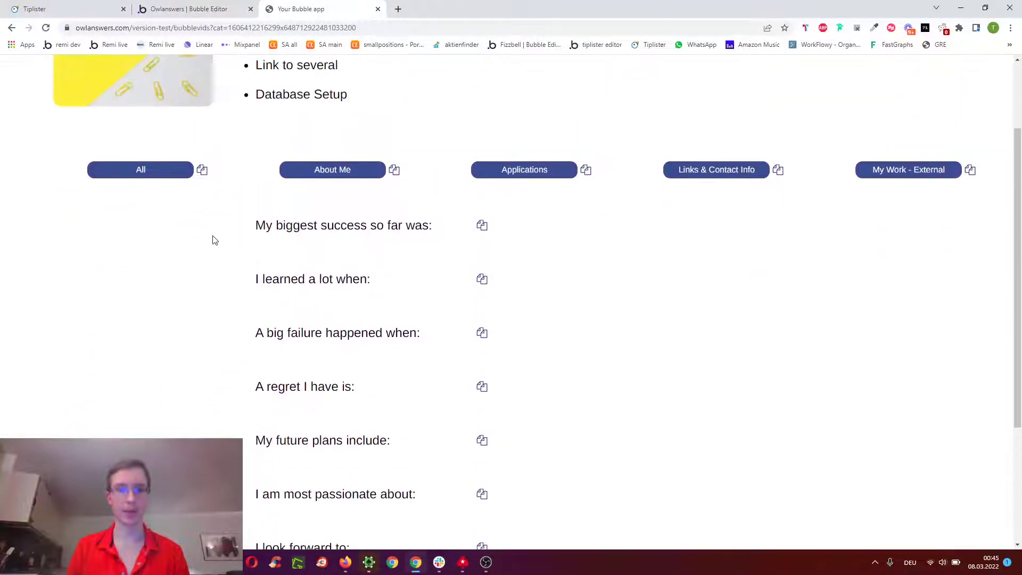
Load the copied link of the All category, look through its questions and highlight the ID in the URL
click(216, 29)
key(ctrl+v)
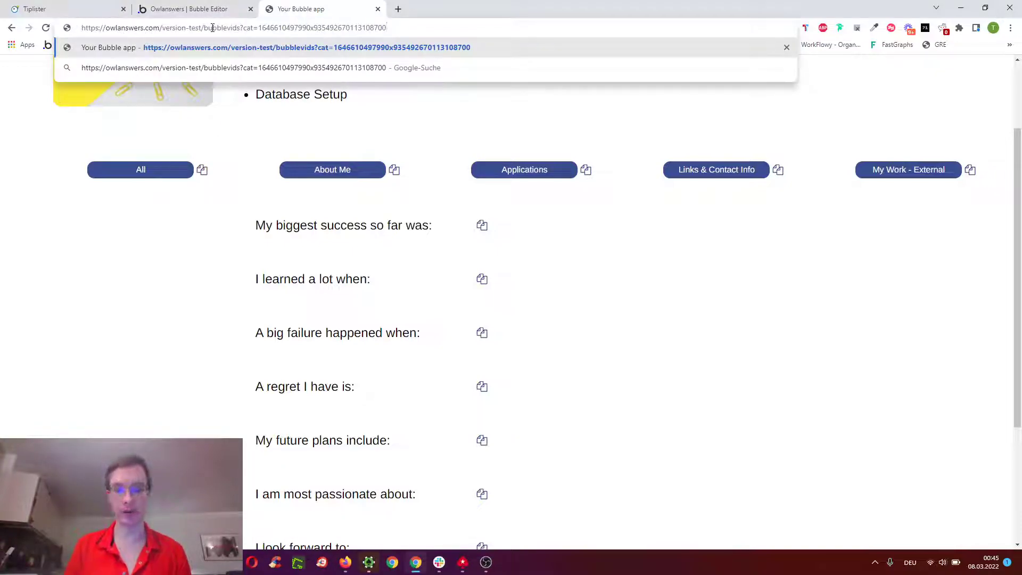
key(Return)
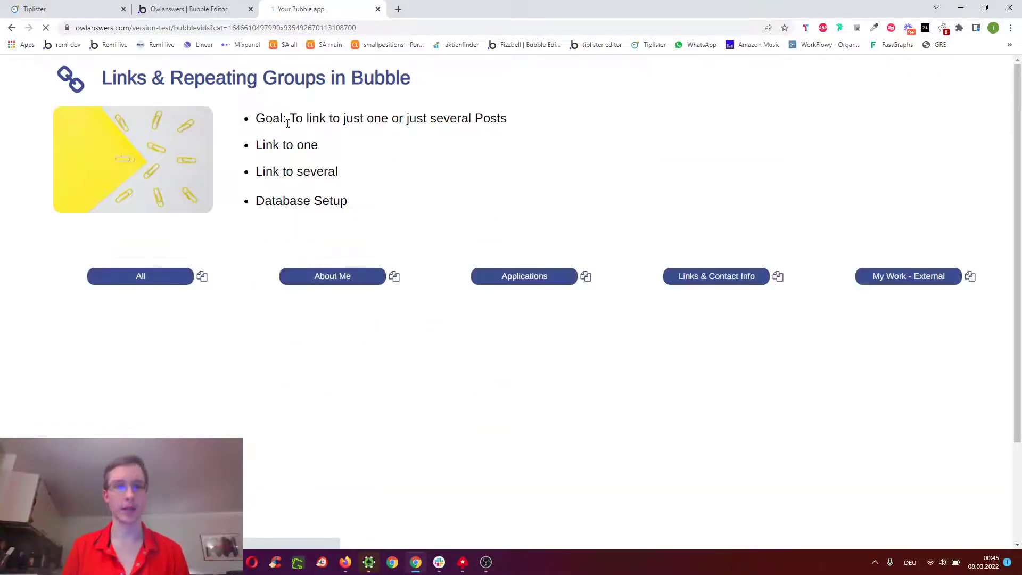
scroll(280, 213, down, 3)
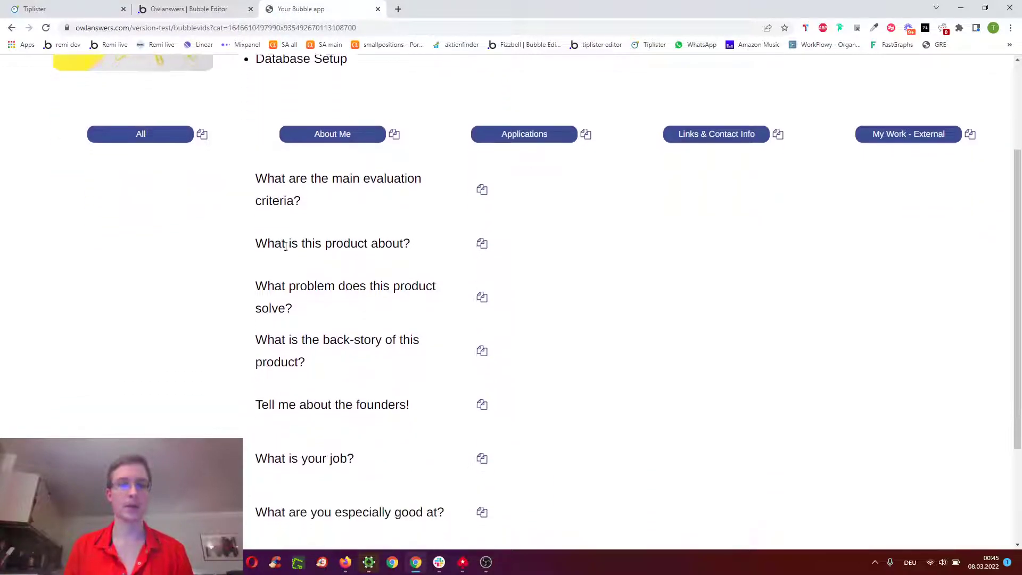
scroll(462, 284, up, 2)
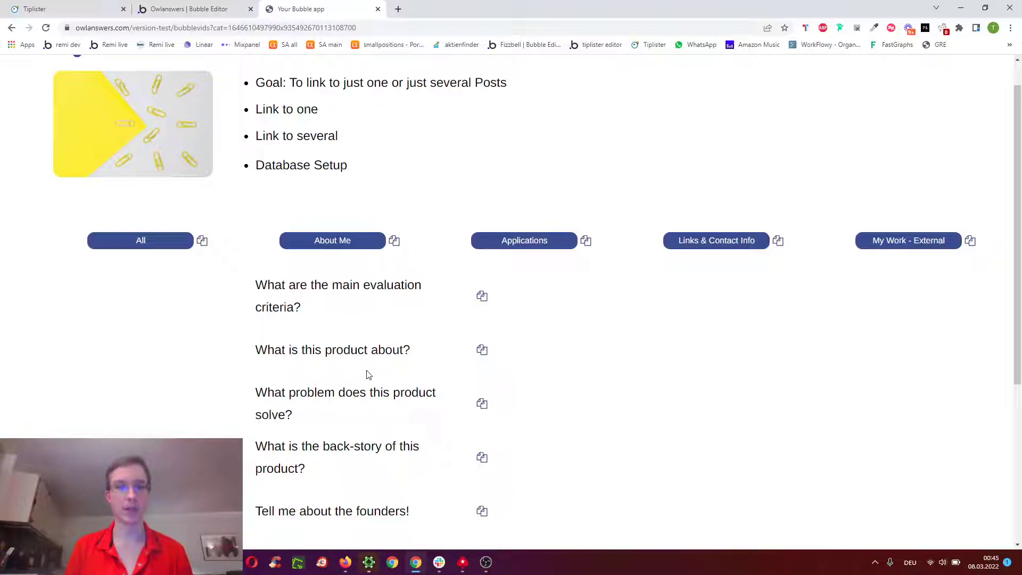
double_click(260, 29)
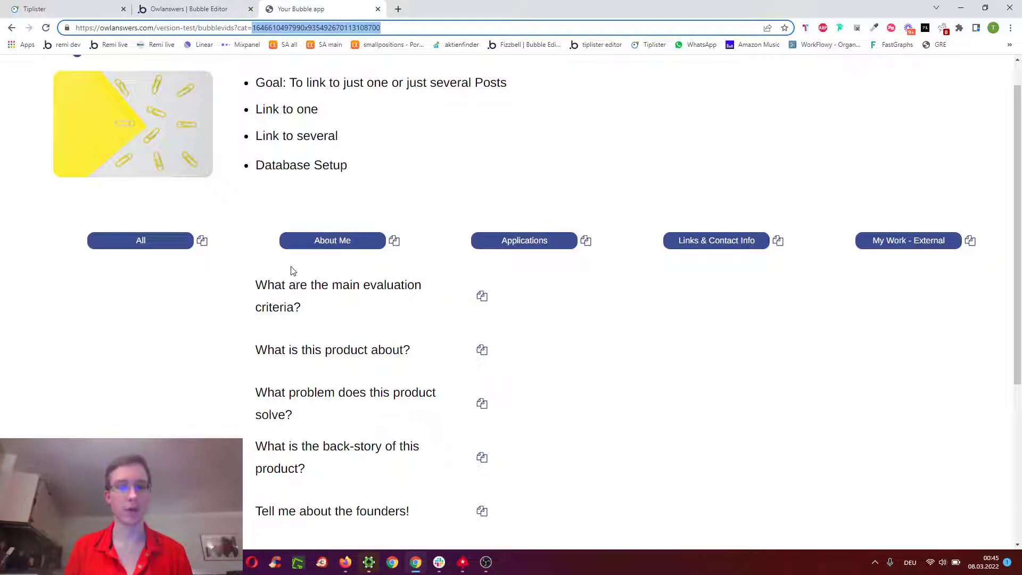
Switch to the Bubble editor's design view and show the custom states of the bubblevids page
click(170, 7)
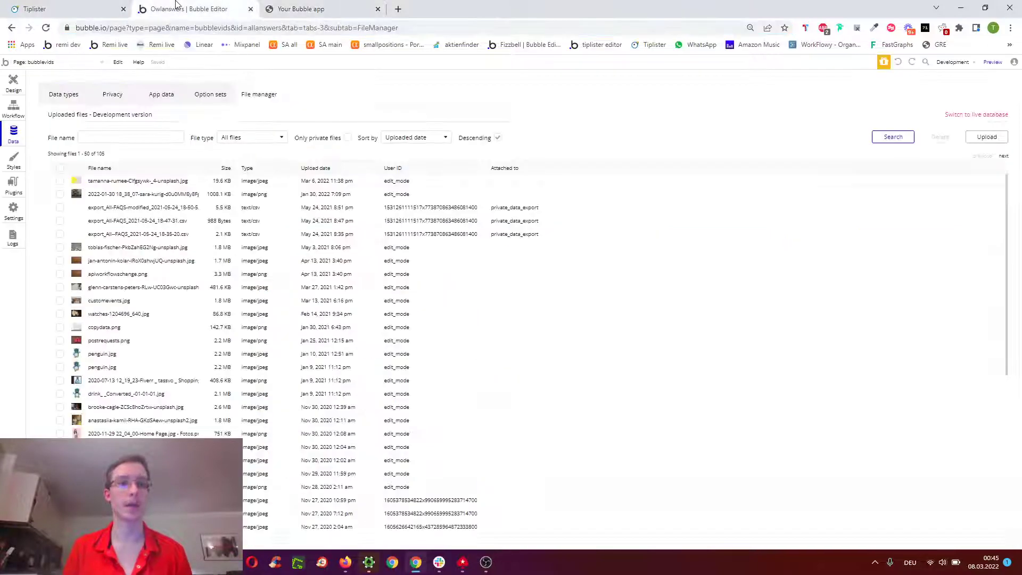
click(3, 88)
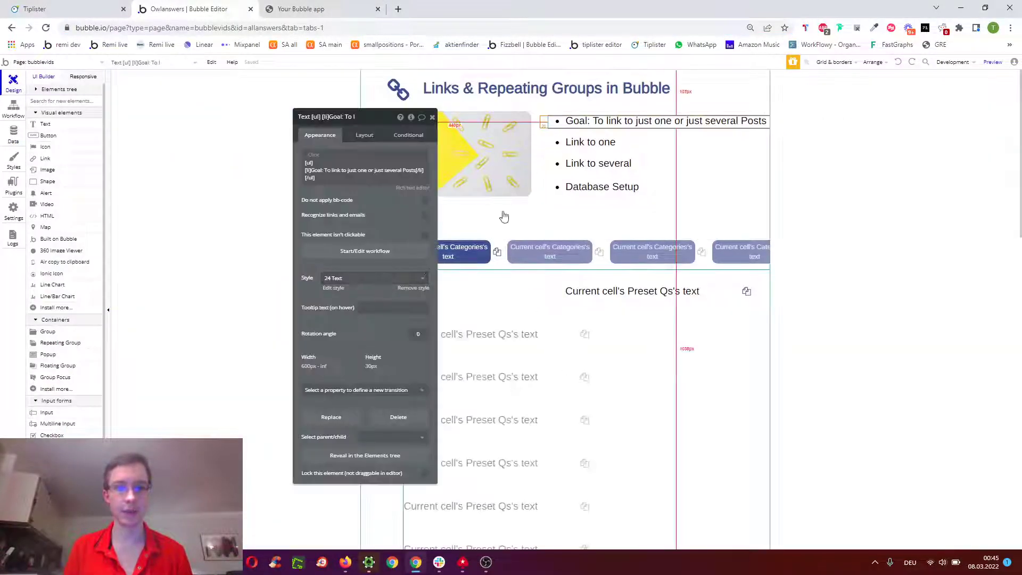
click(696, 347)
click(46, 89)
click(48, 112)
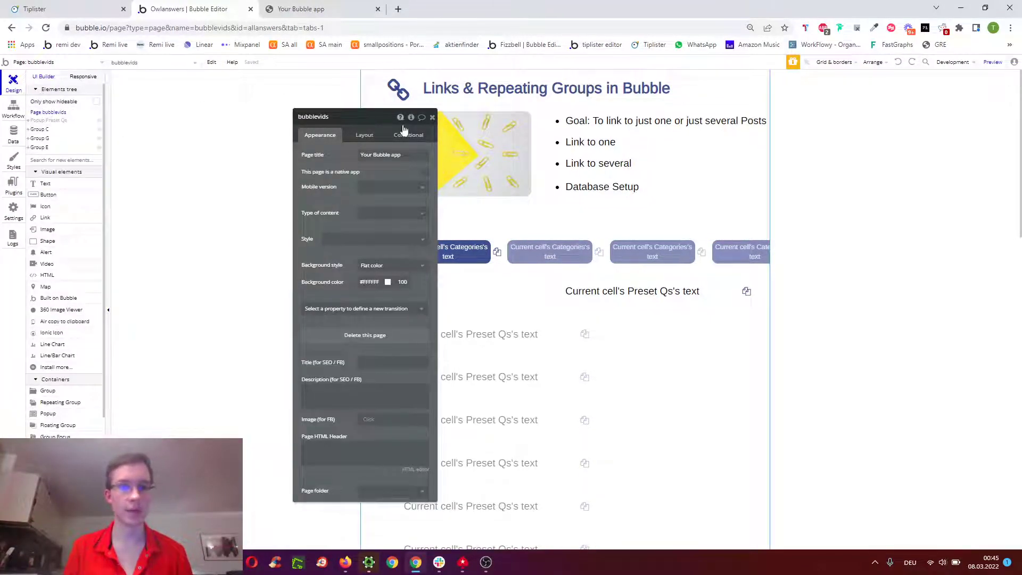
click(411, 117)
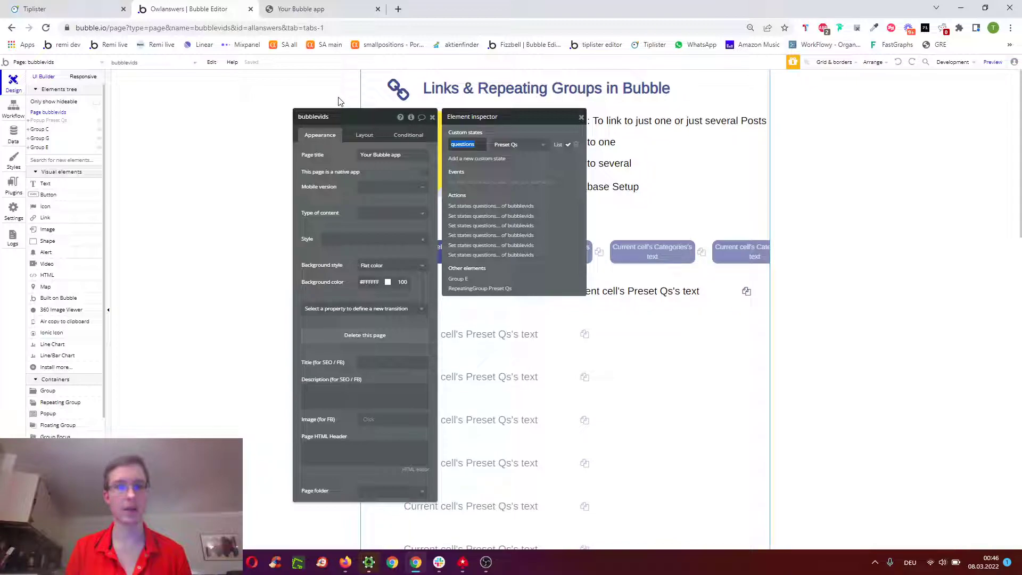
Set the data source of the Preset Qs repeating group to bubblevids's questions
click(524, 358)
click(380, 188)
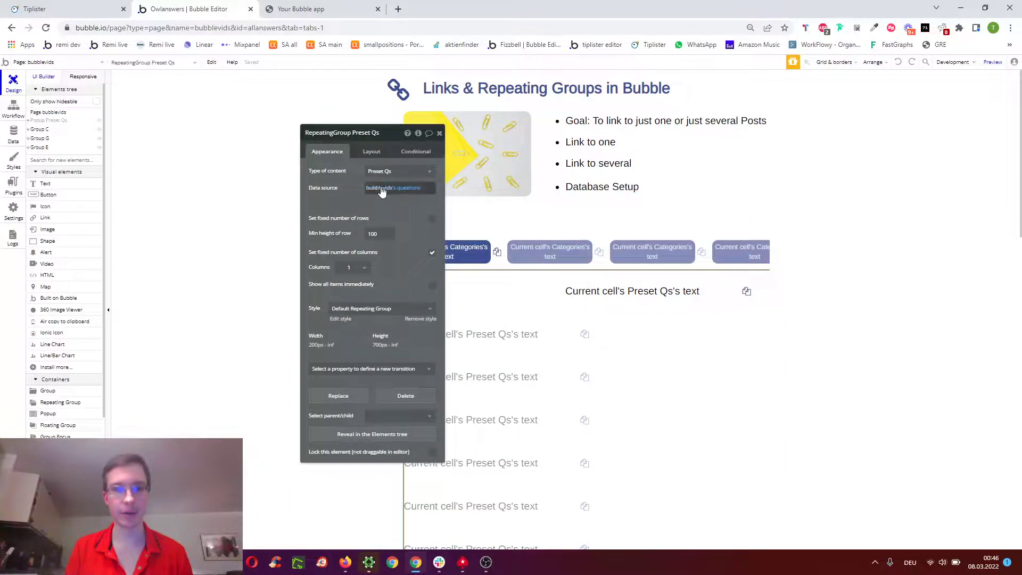
text(bubb)
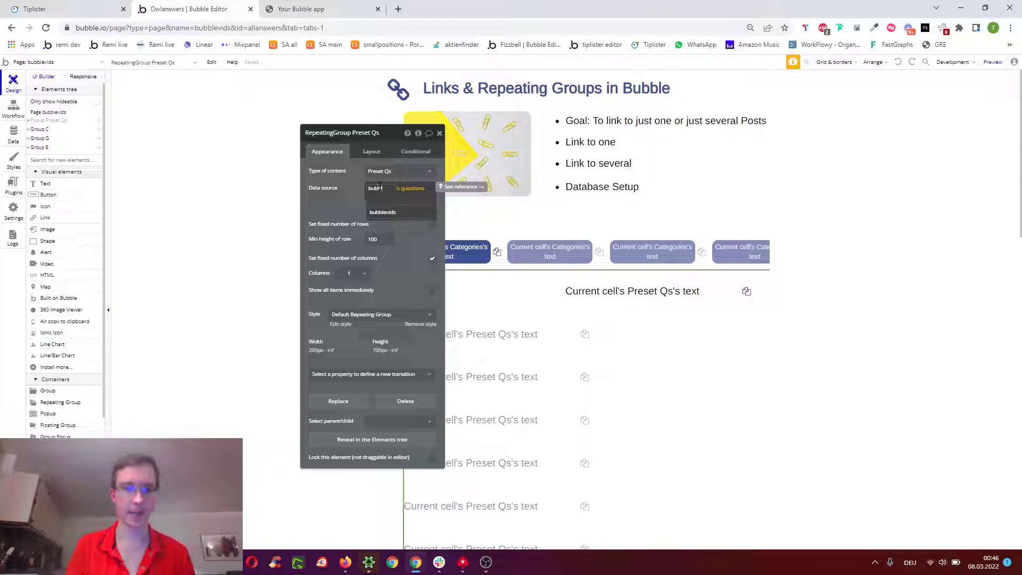
click(382, 213)
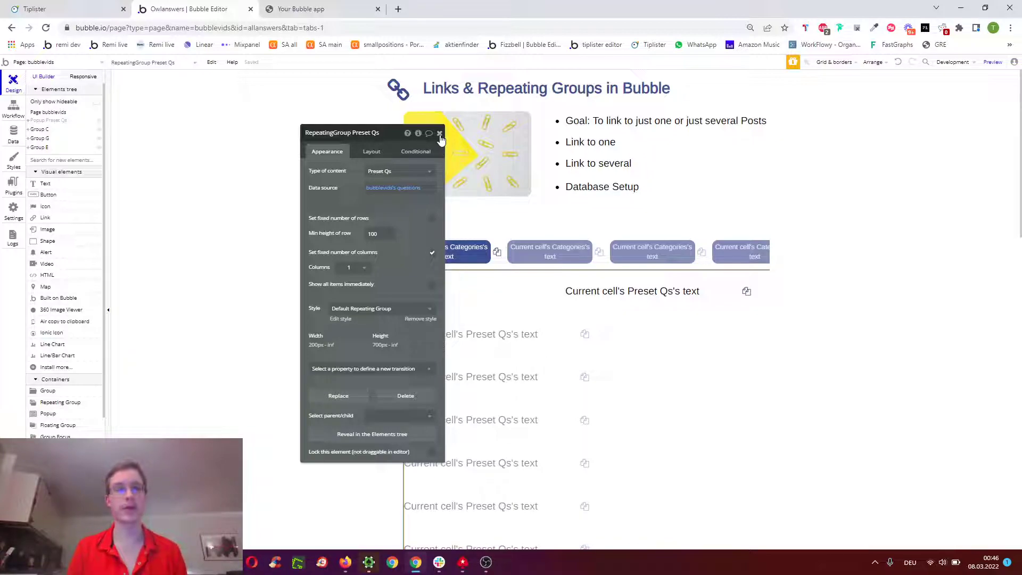
Highlight the cat parameter with its ID in the preview page's URL and return to the Bubble editor
click(318, 8)
drag(239, 28, 434, 25)
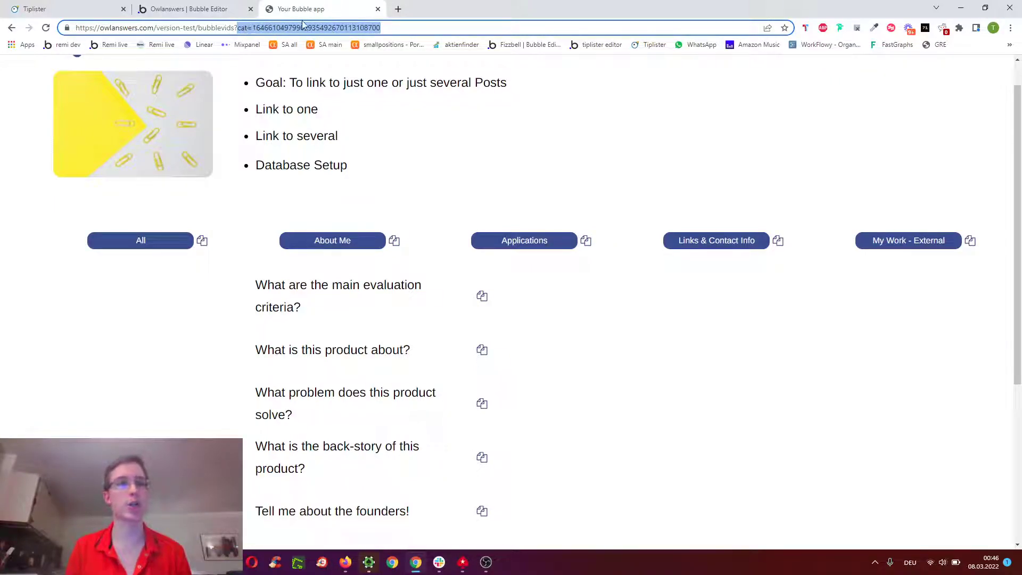
click(176, 6)
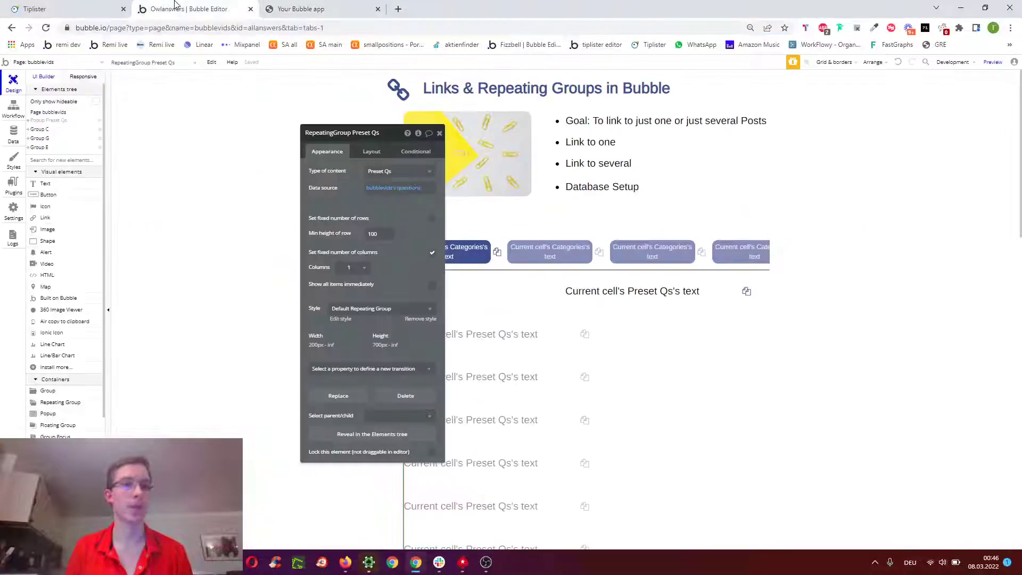
Open the first Set state action in the Page is loaded workflow
click(7, 111)
click(74, 109)
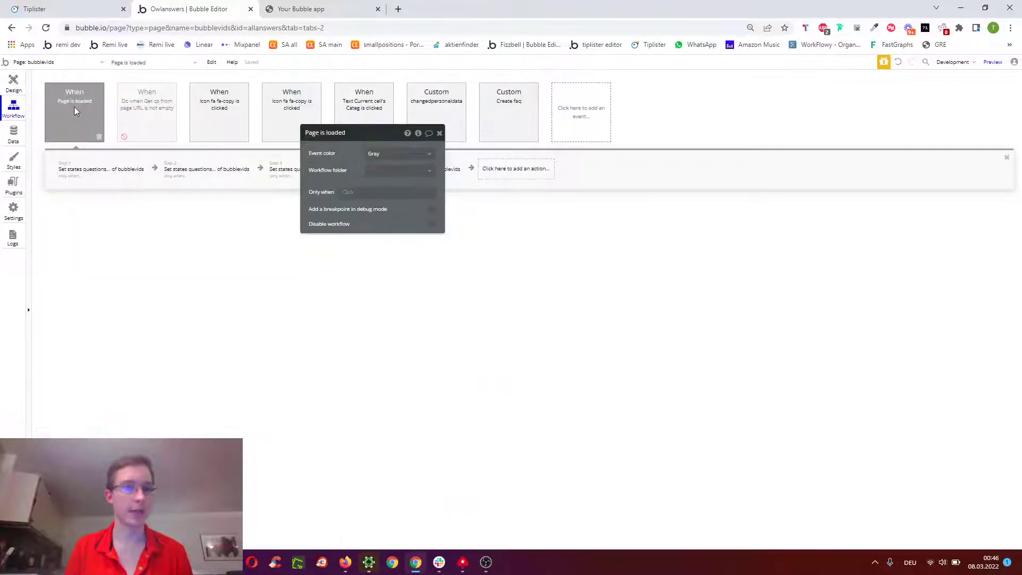
click(101, 173)
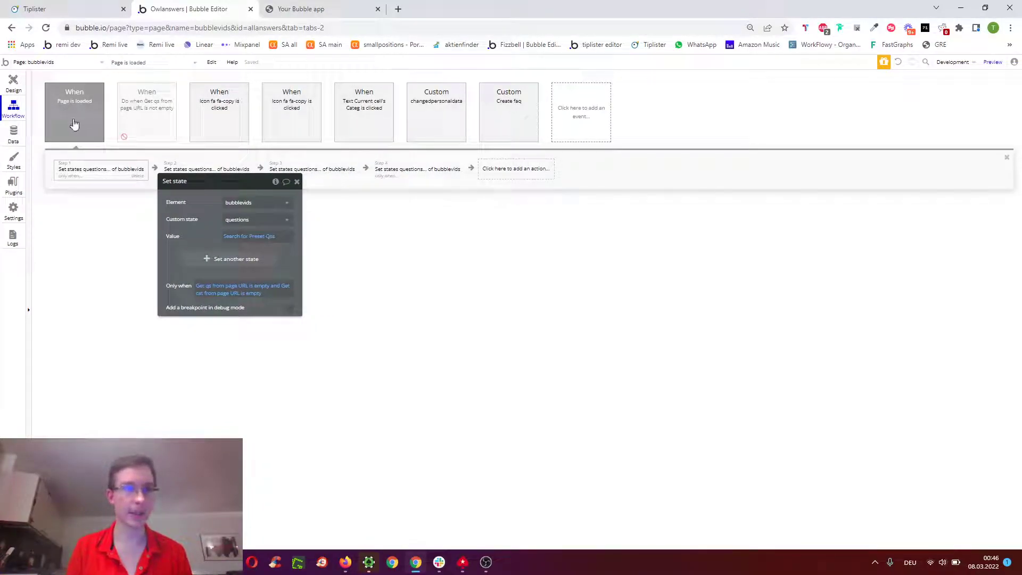
click(591, 114)
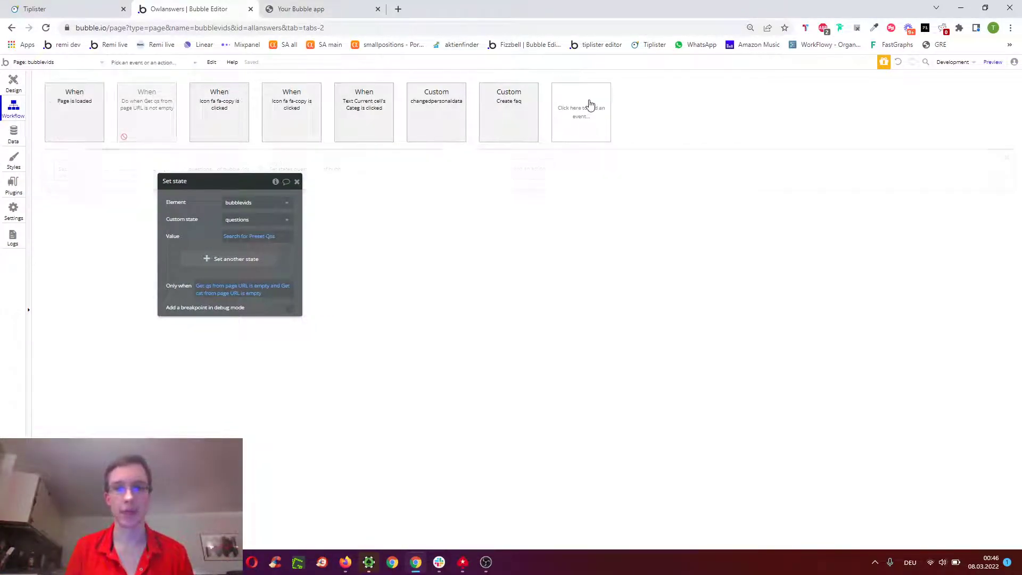
click(59, 102)
click(69, 169)
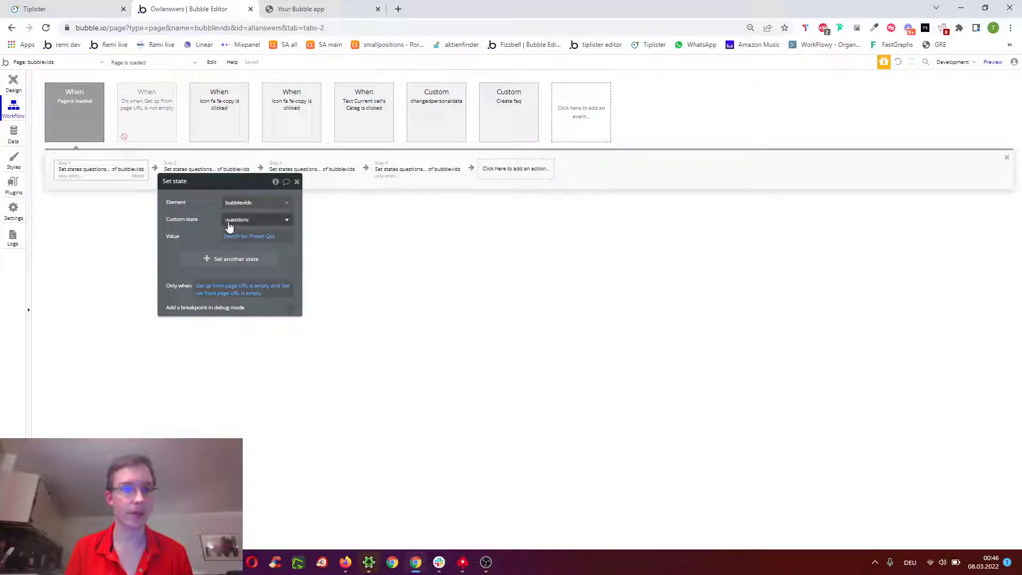
Examine the action's Preset Qs search value and its Only when condition on the qs and cat URL parameters
click(243, 237)
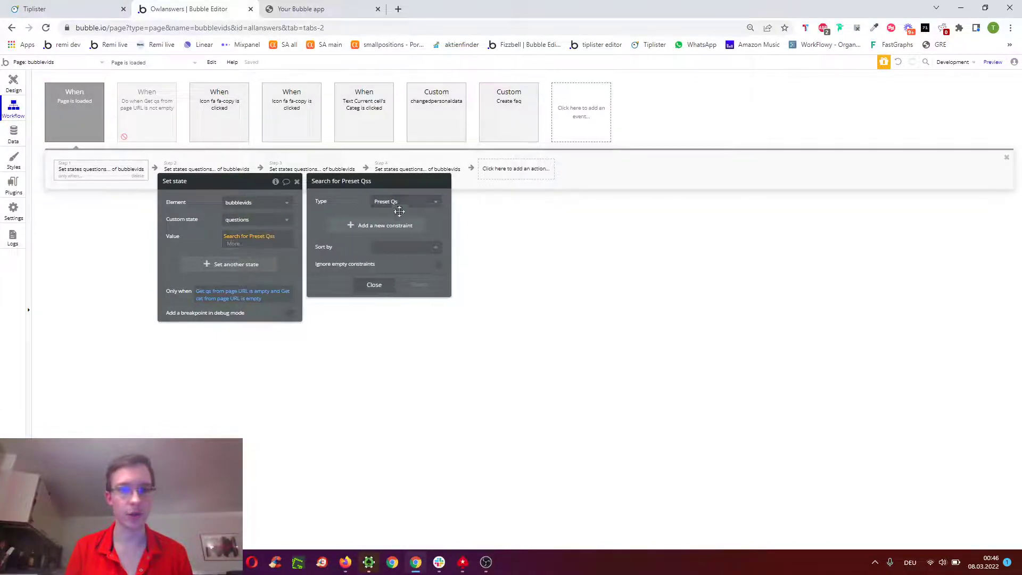
click(234, 294)
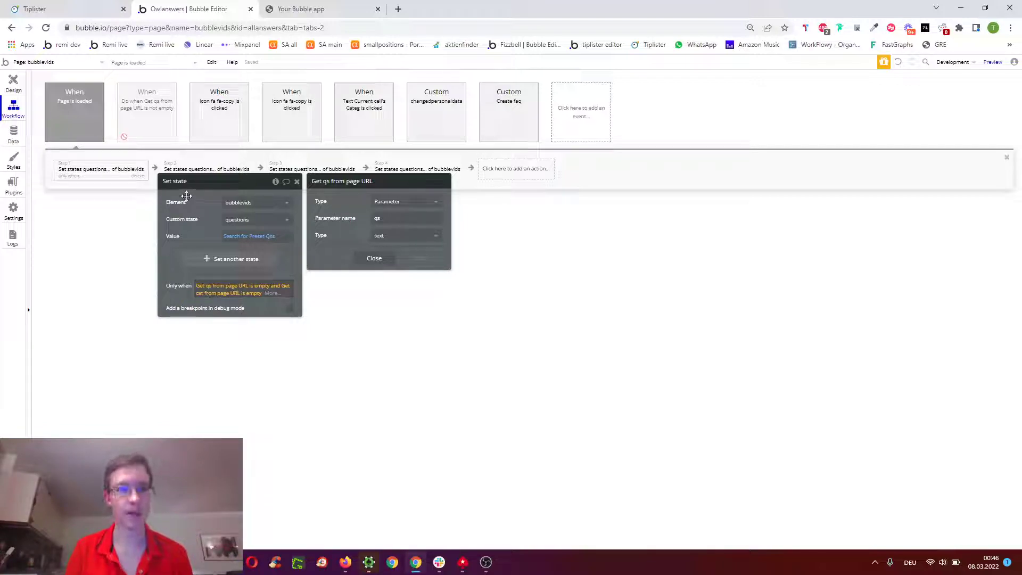
drag(201, 188, 215, 206)
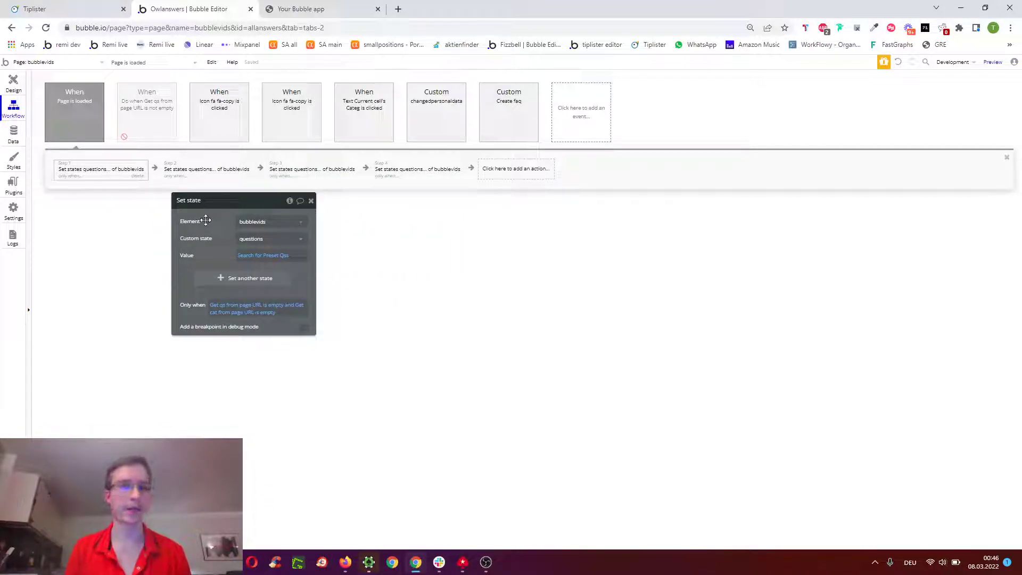
Copy the link of the question "What are the main evaluation criteria?" in the preview page and paste it into the address bar
click(292, 6)
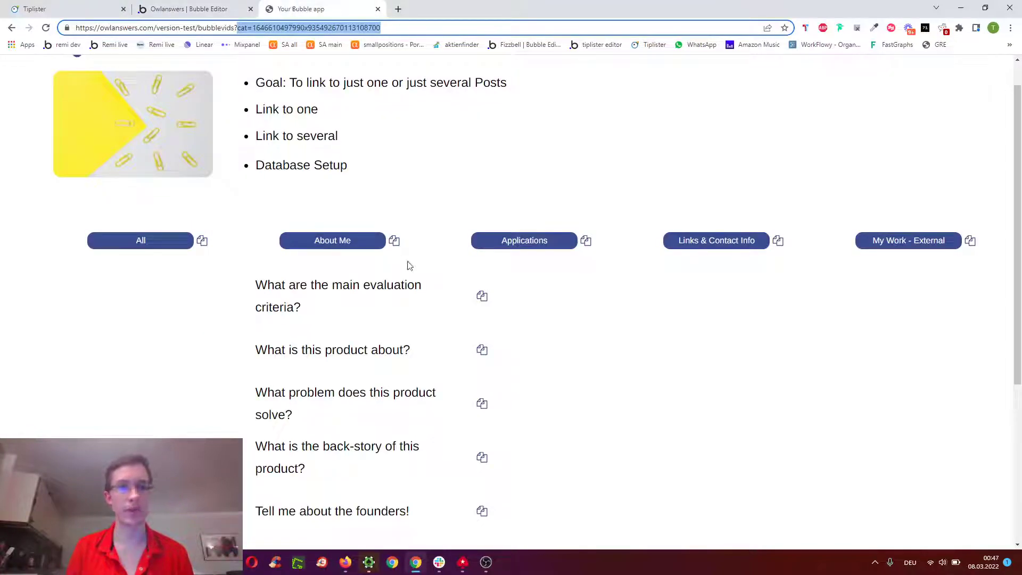
click(482, 296)
click(251, 29)
key(ctrl+v)
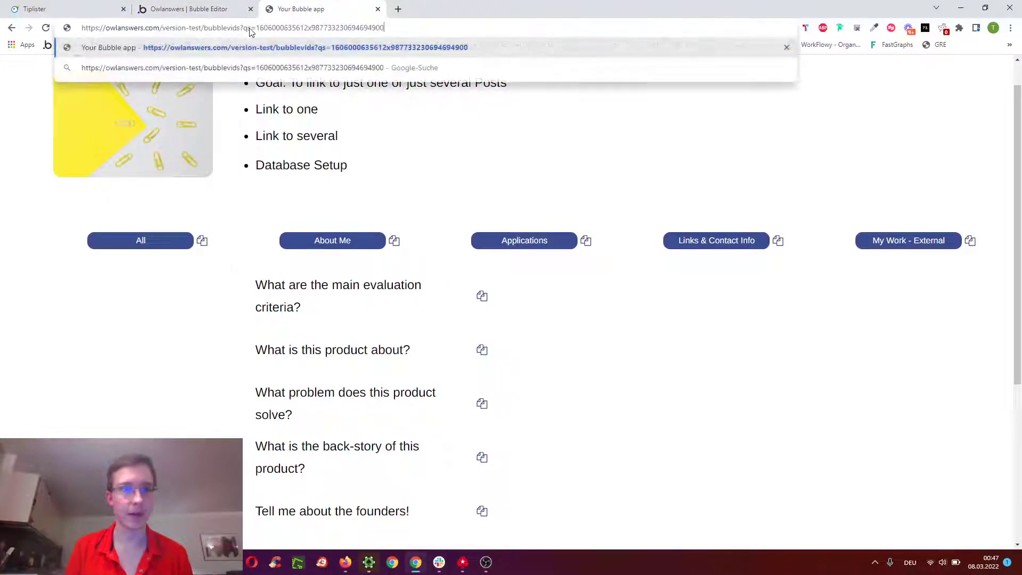
Highlight the qs parameter and its question ID in the preview page's URL
drag(256, 28, 459, 28)
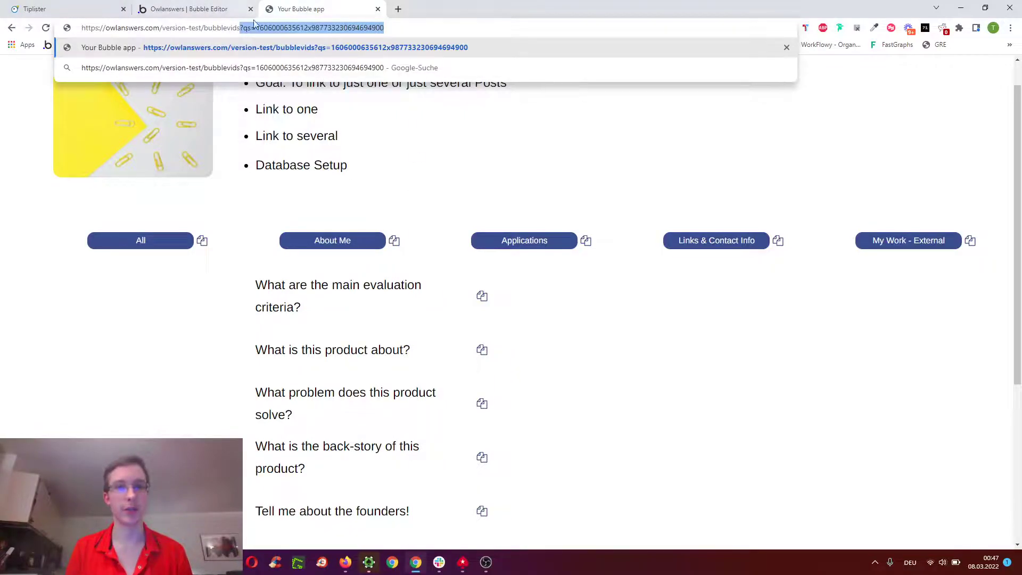
click(211, 350)
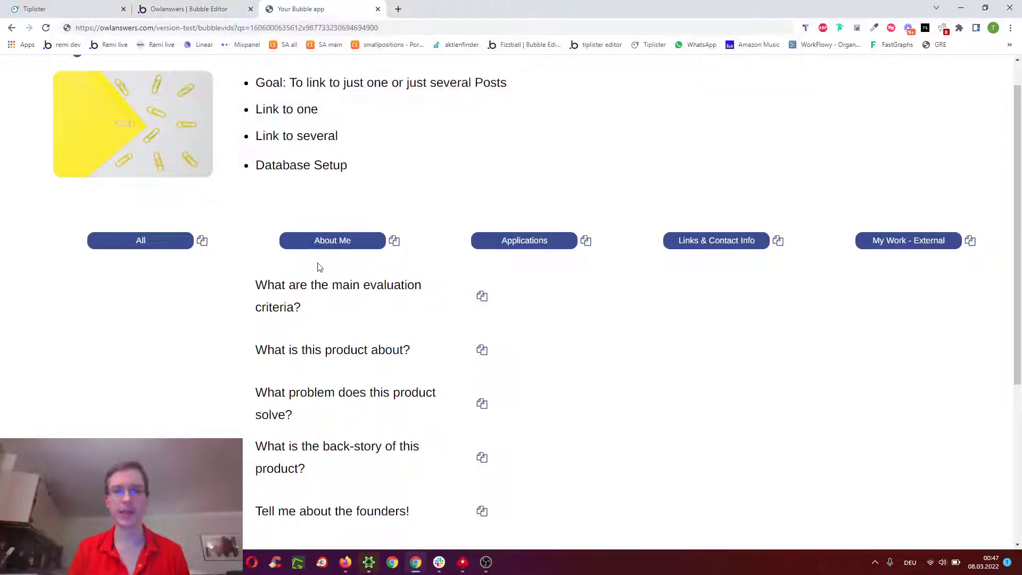
double_click(270, 31)
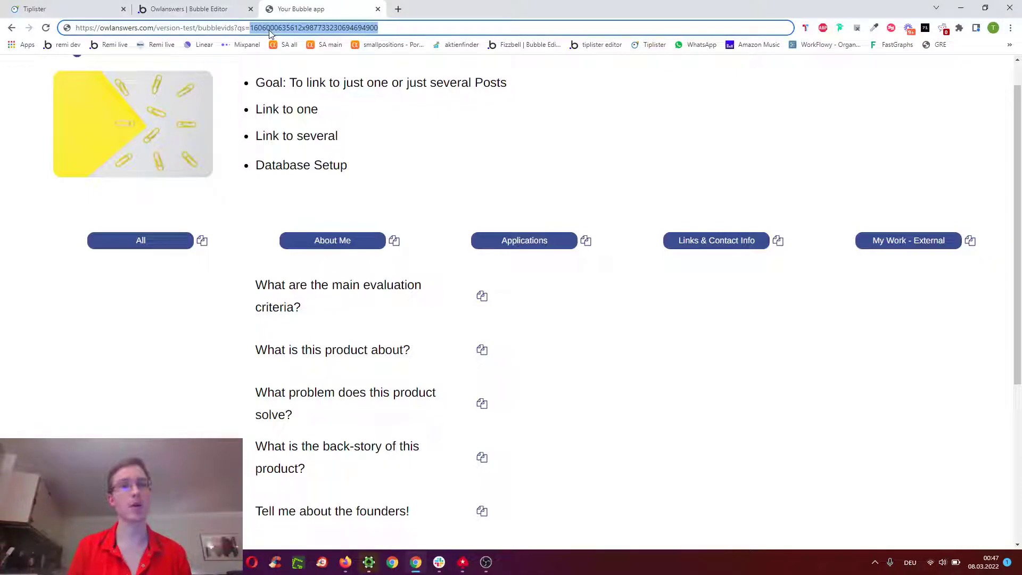
Return to the Bubble editor and clear the value expression of the second Set state action
click(192, 9)
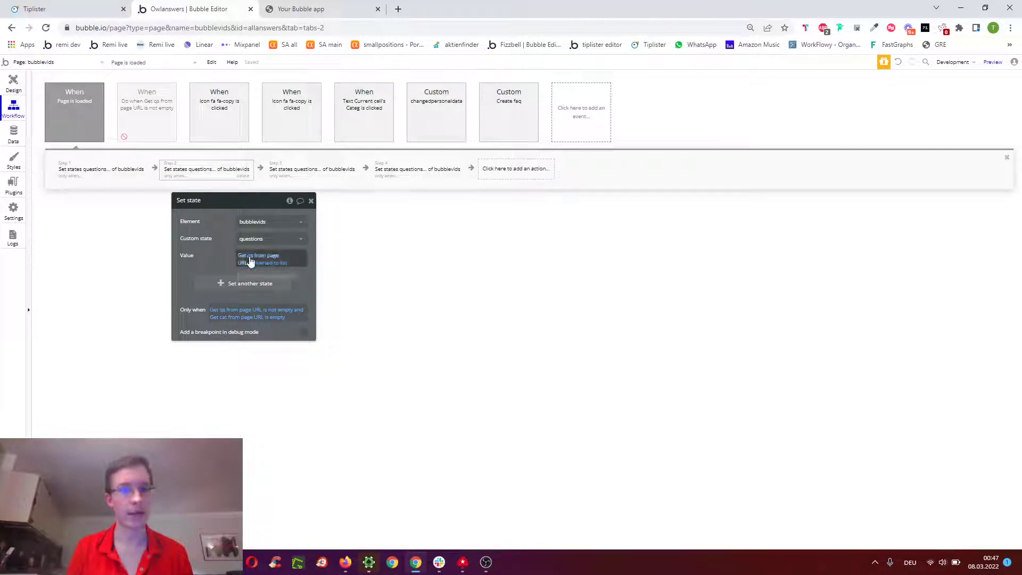
right_click(269, 259)
click(307, 259)
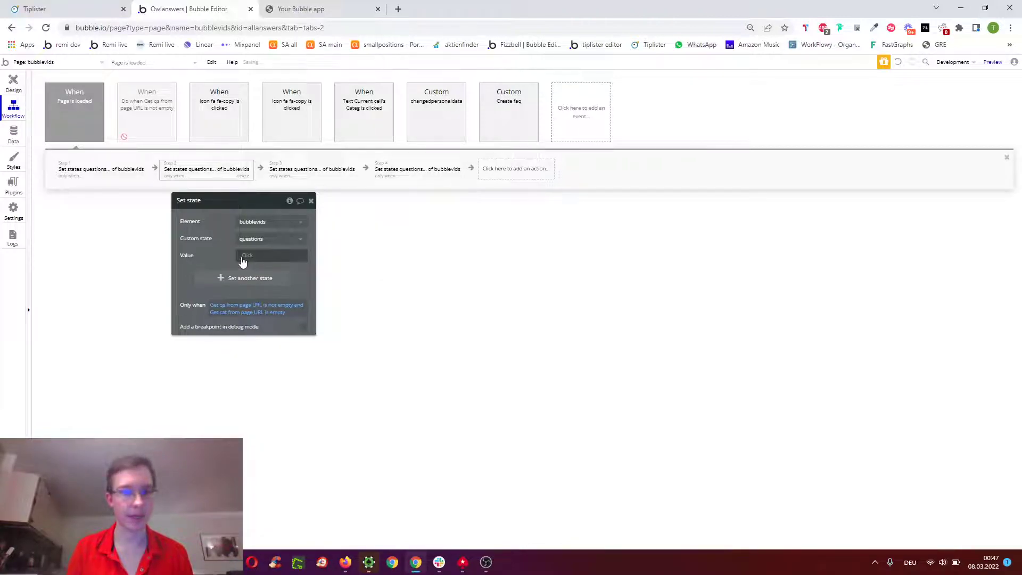
Set the second action's value to Get data from page URL, using the parameter name qs and the type Preset Qs
click(250, 257)
text(get)
click(274, 308)
text(qs)
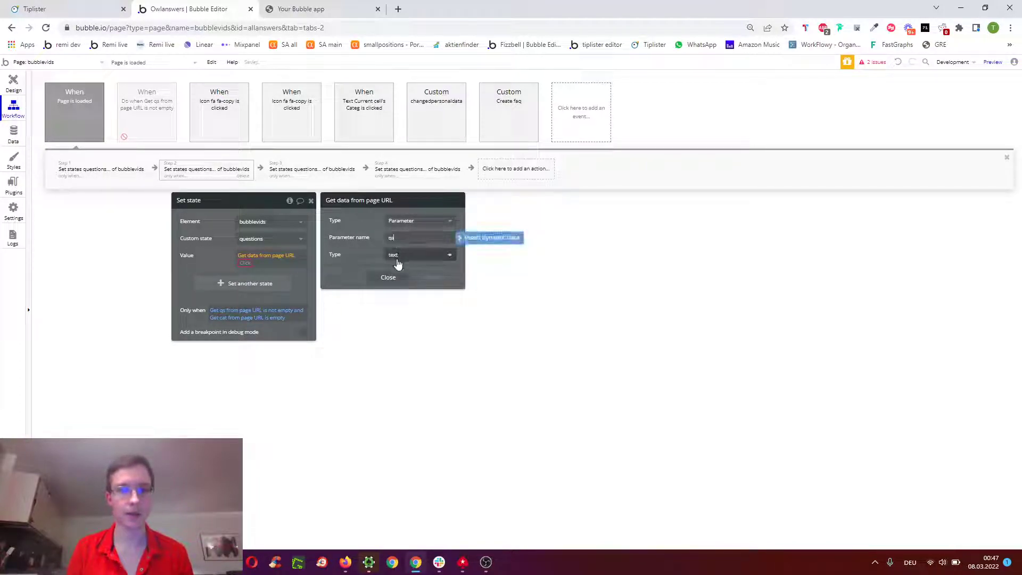
click(399, 255)
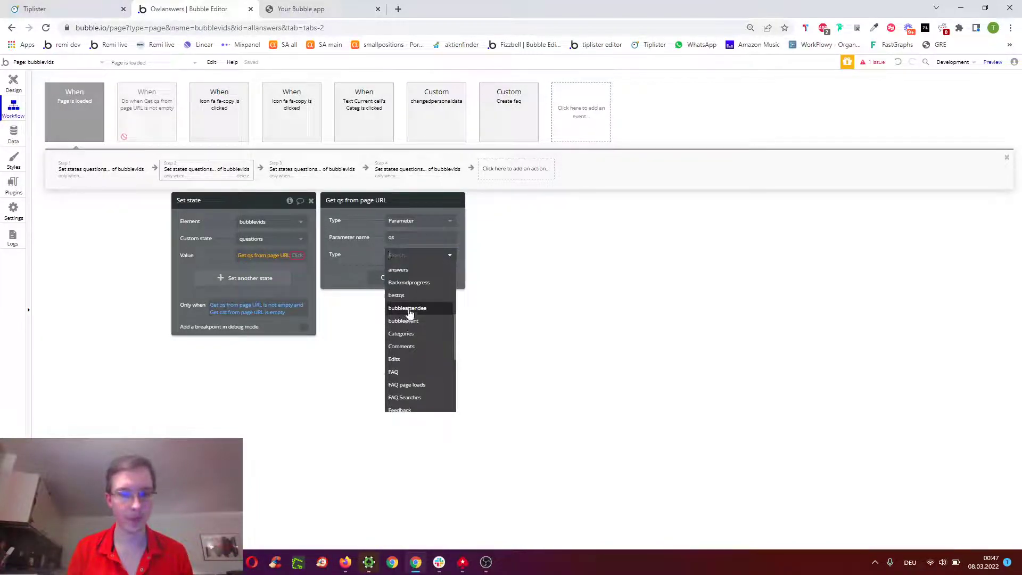
text(pre)
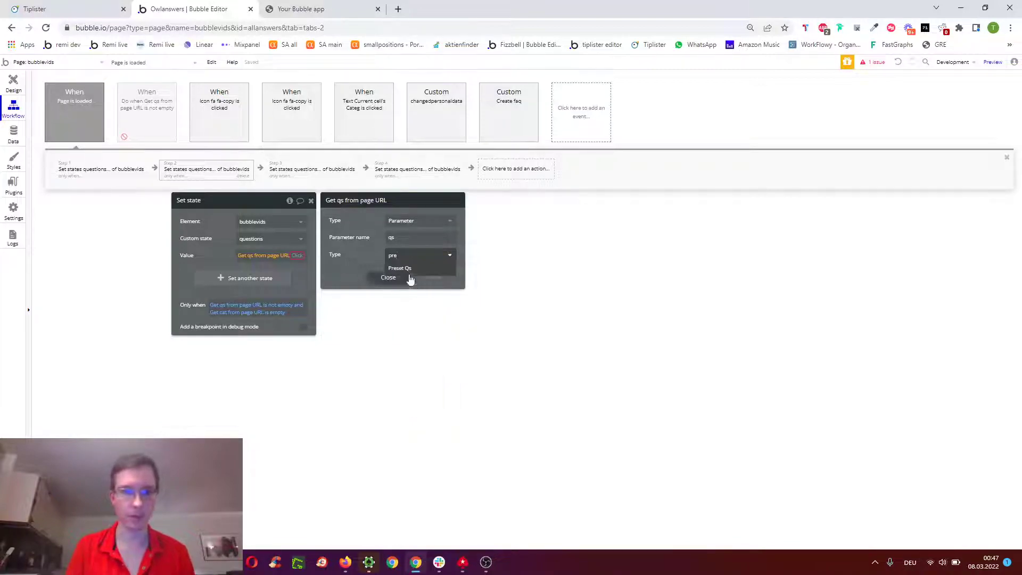
click(406, 269)
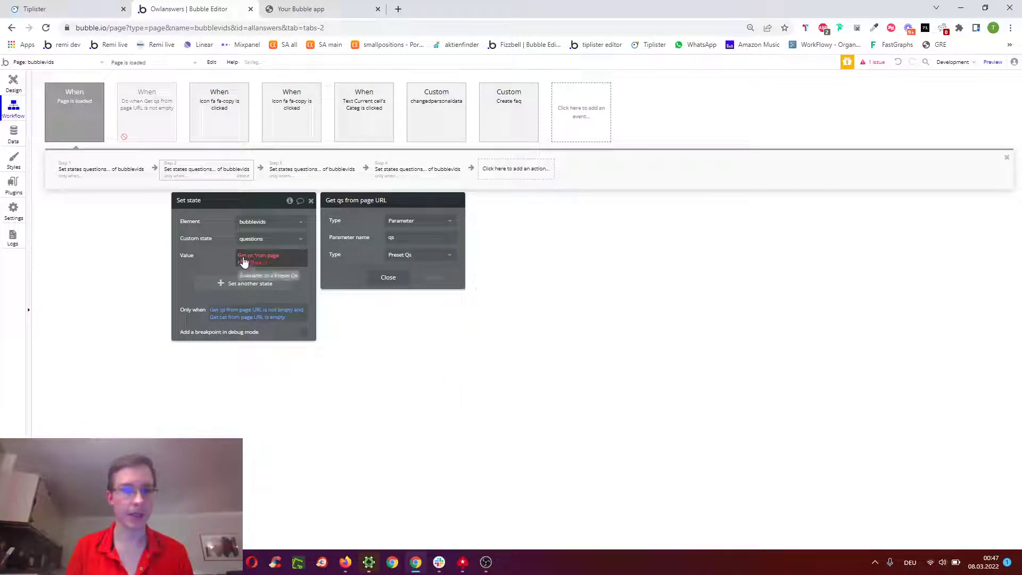
Check the reported issue, append converted to list to the qs URL value, and close the issue checker
click(874, 65)
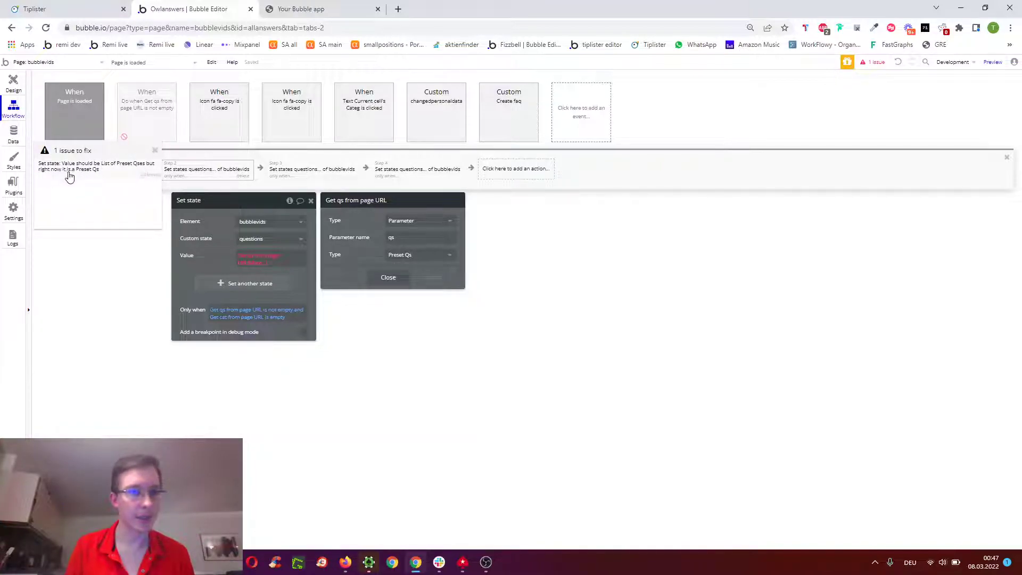
click(256, 261)
text(conv)
click(258, 273)
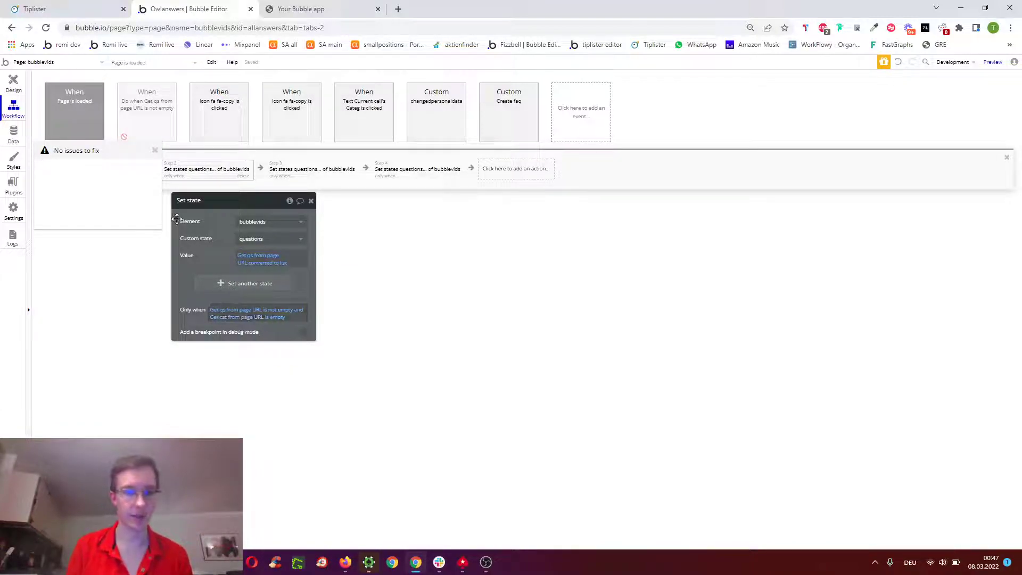
click(155, 150)
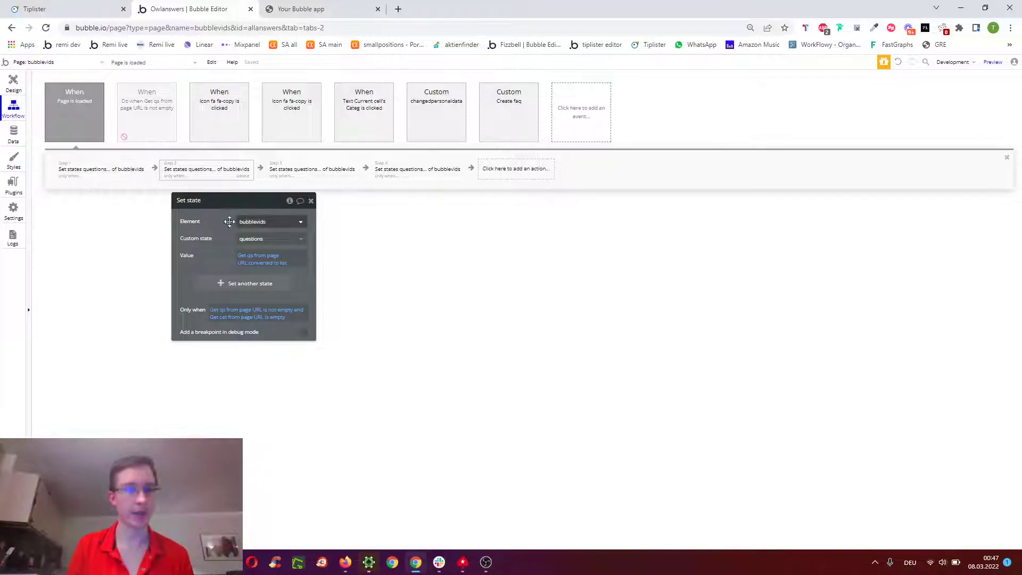
Copy the About Me category's link in the preview page and paste it into the address bar
click(316, 8)
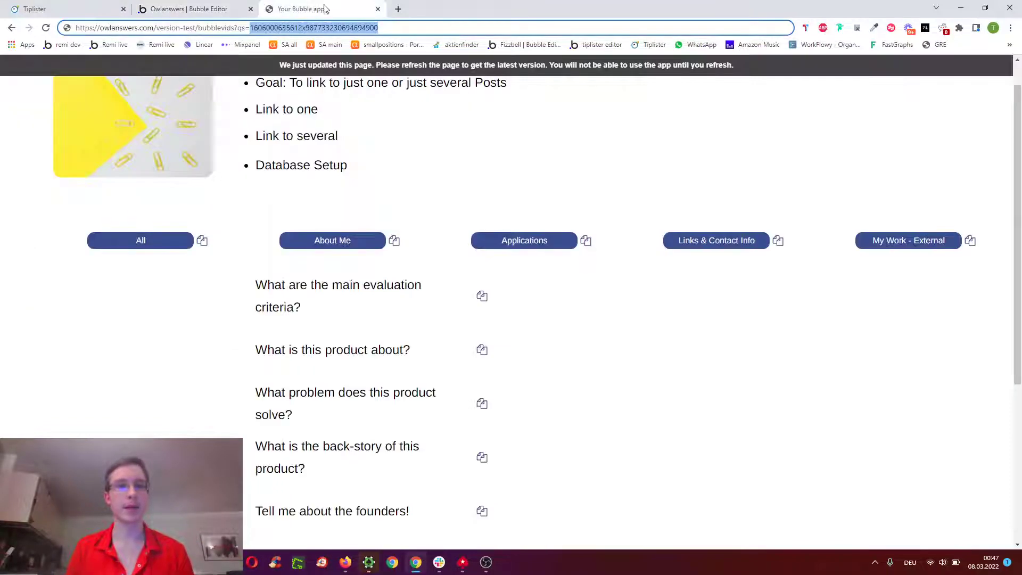
click(398, 247)
click(262, 29)
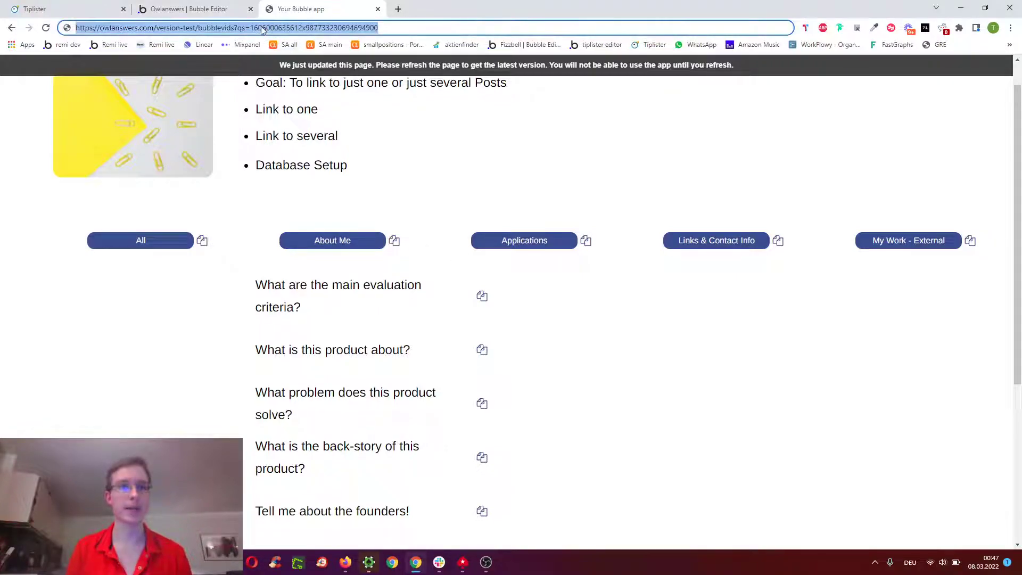
key(ctrl+v)
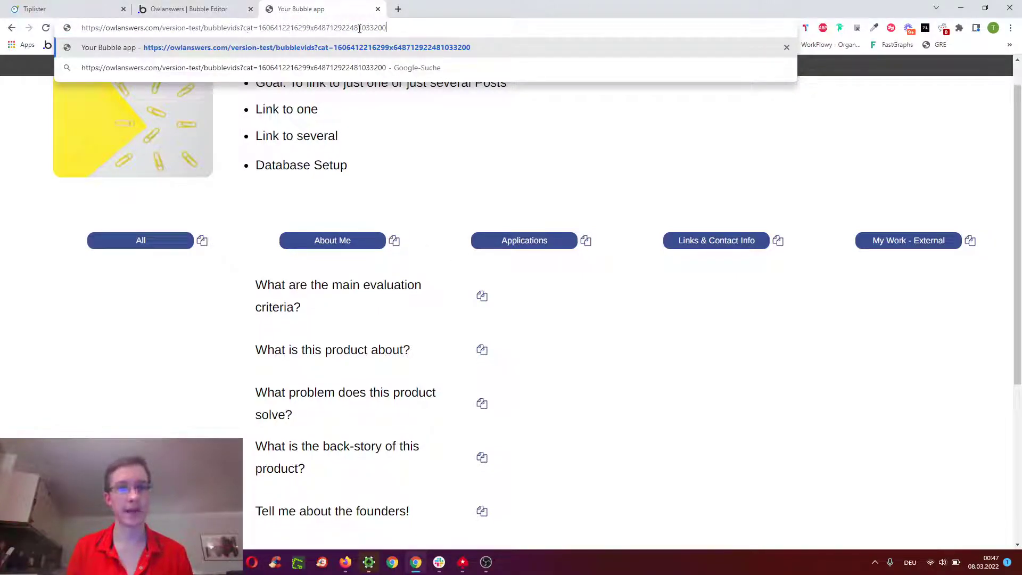
In the Bubble editor, open the third Set state action's Preset Qs search and inspect the cat parameter in its Category constraint
click(188, 10)
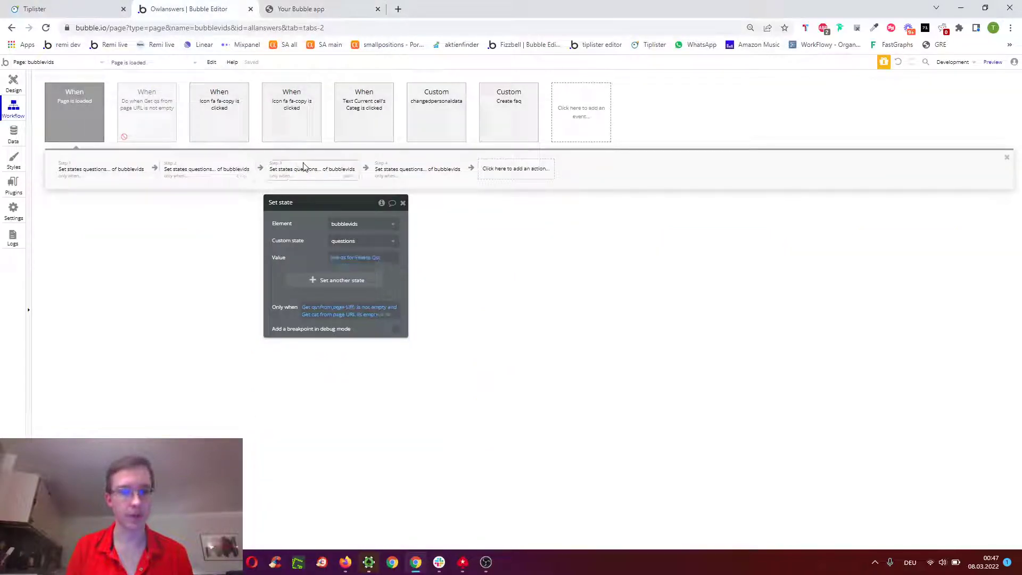
click(355, 257)
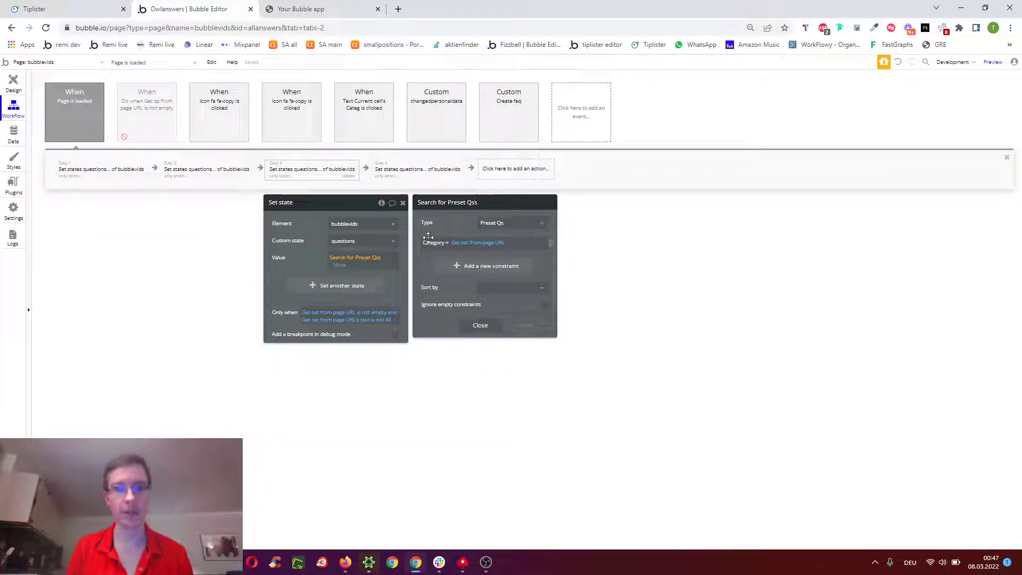
click(485, 243)
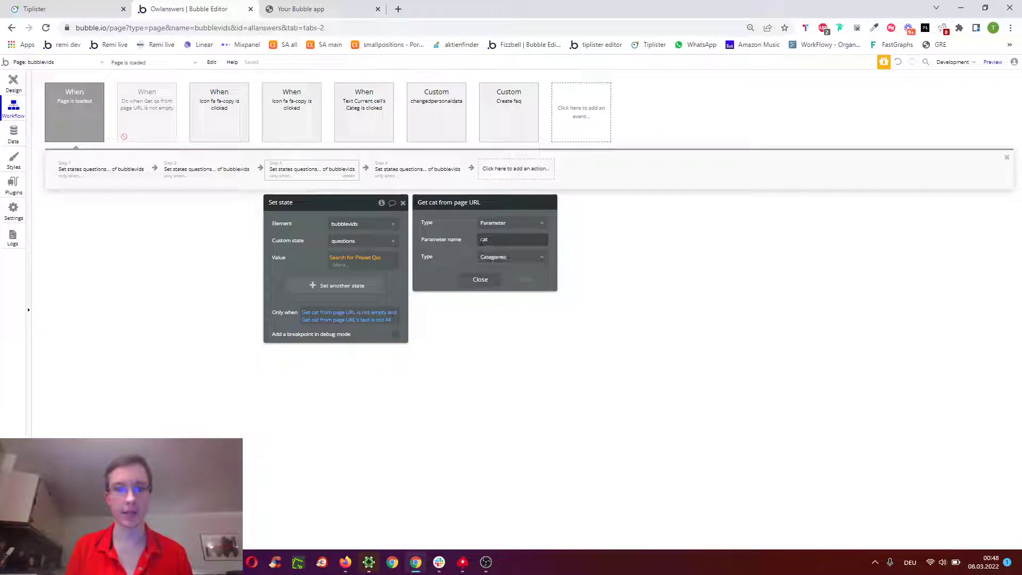
Highlight the category ID in the preview page's cat URL and return to the Bubble editor
click(301, 9)
drag(254, 28, 403, 28)
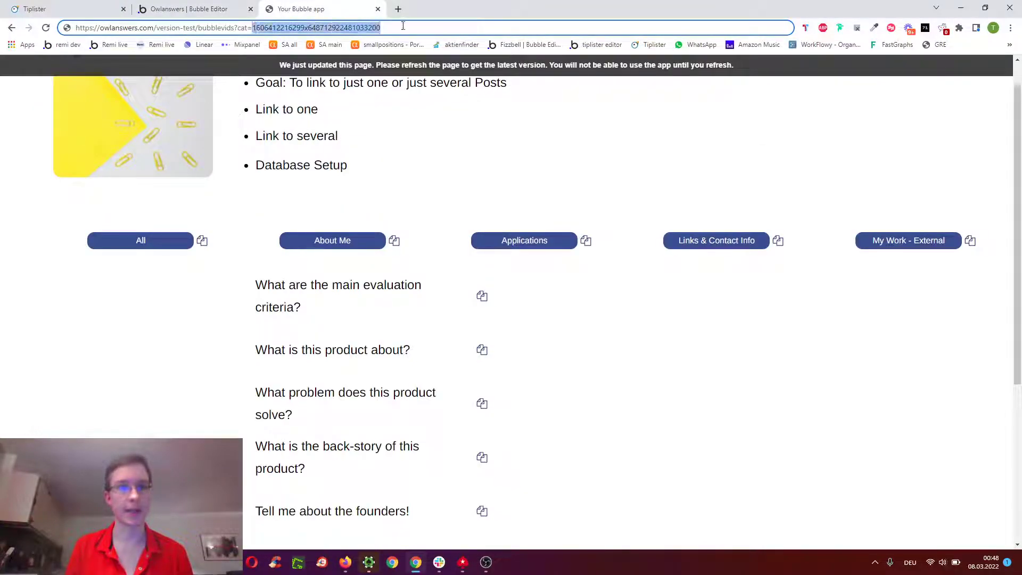
click(181, 8)
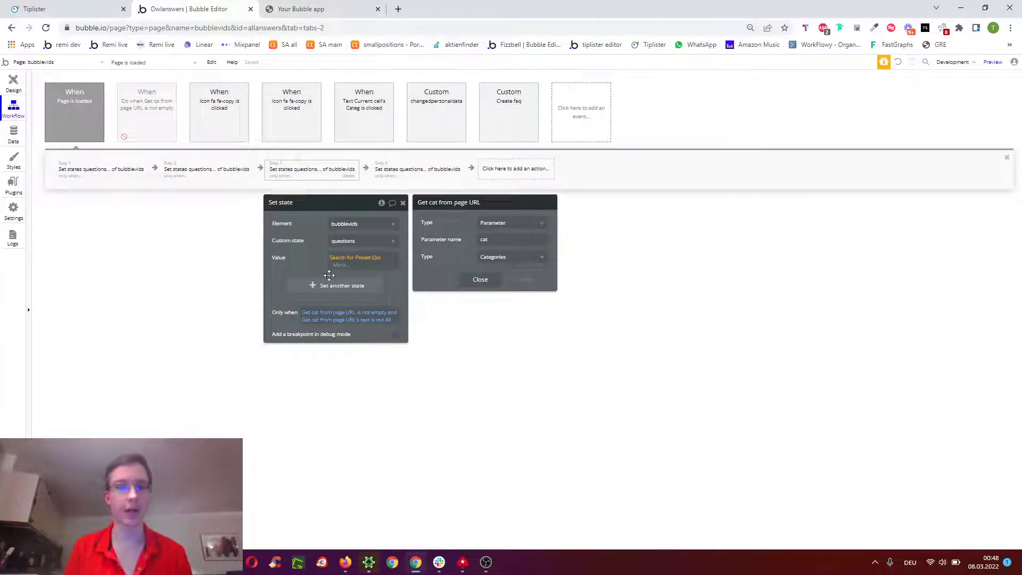
Review the third action's Category constraint and Only when condition, and move its Set state dialog away from the workflow steps
click(344, 260)
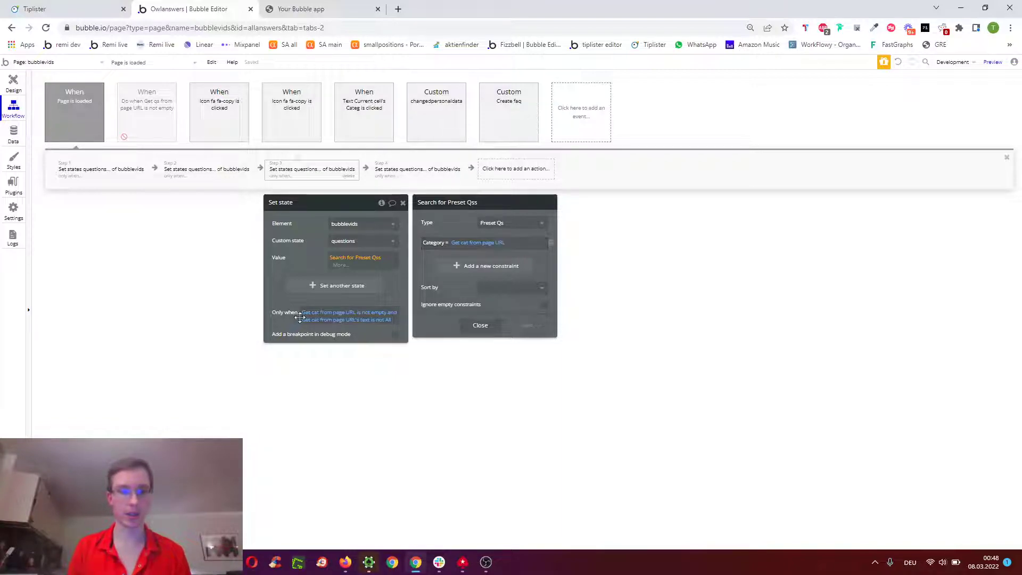
click(319, 317)
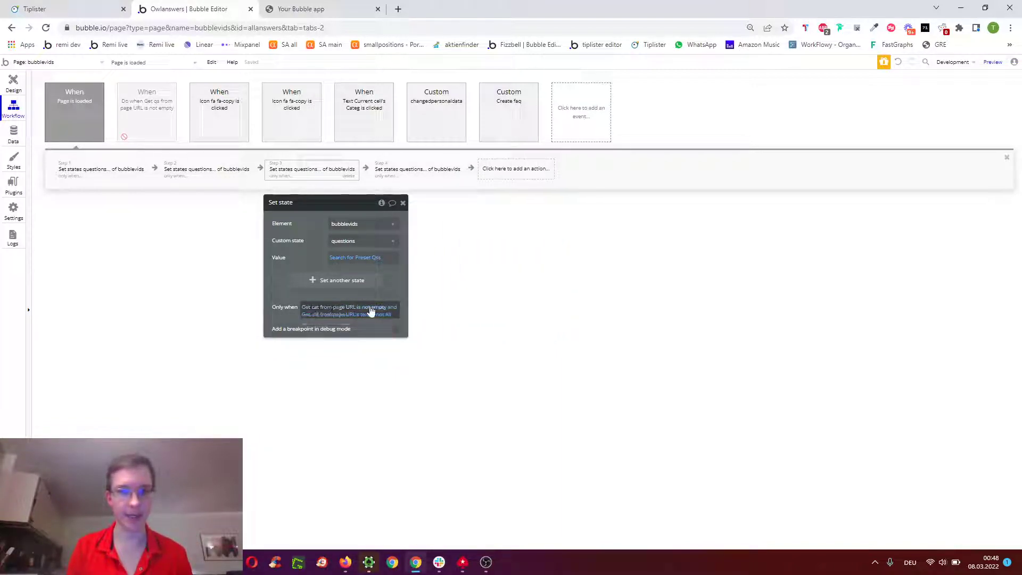
drag(295, 227, 348, 274)
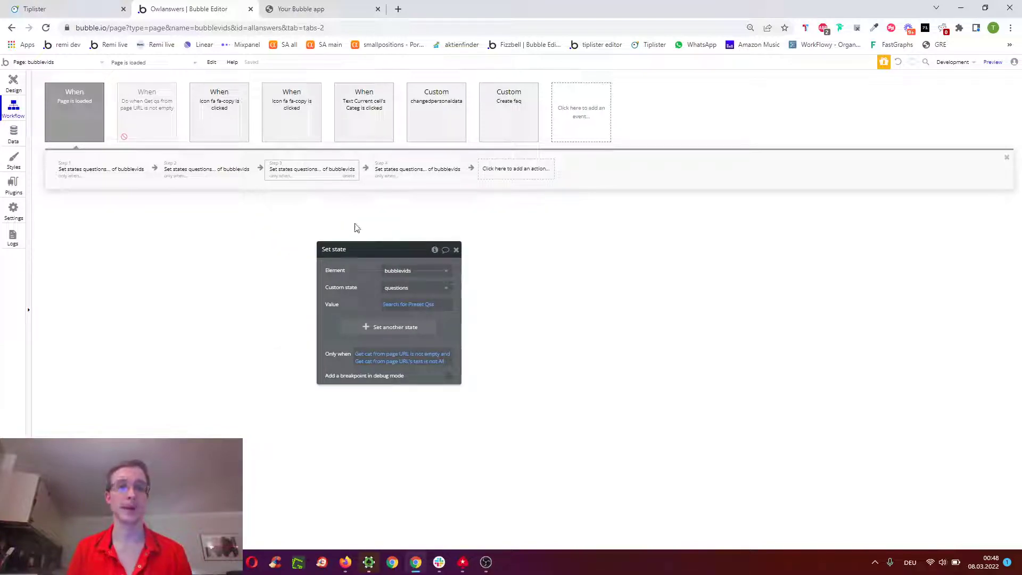
Copy the All category's link in the preview page and load it in the address bar
click(286, 7)
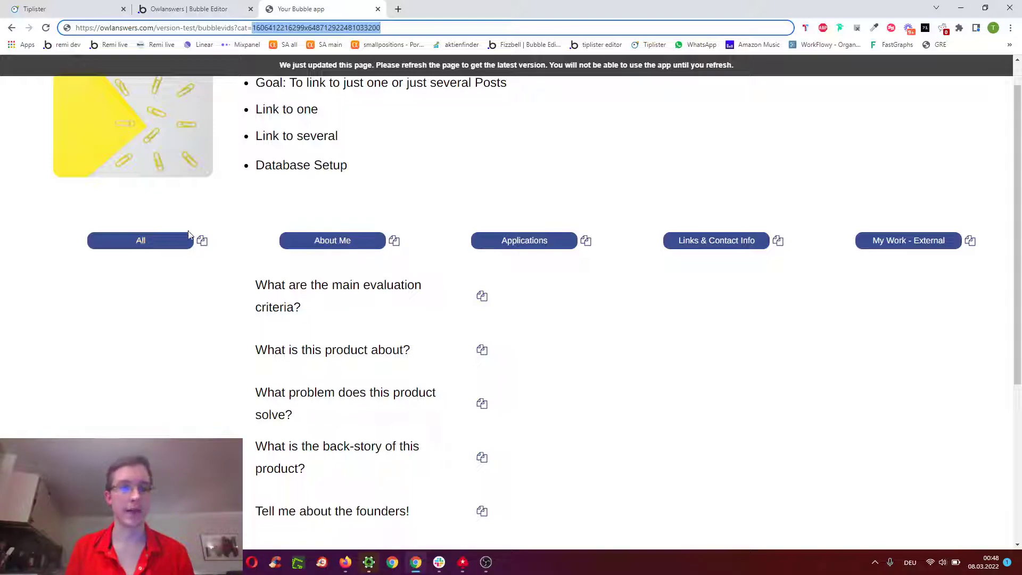
key(ctrl+v)
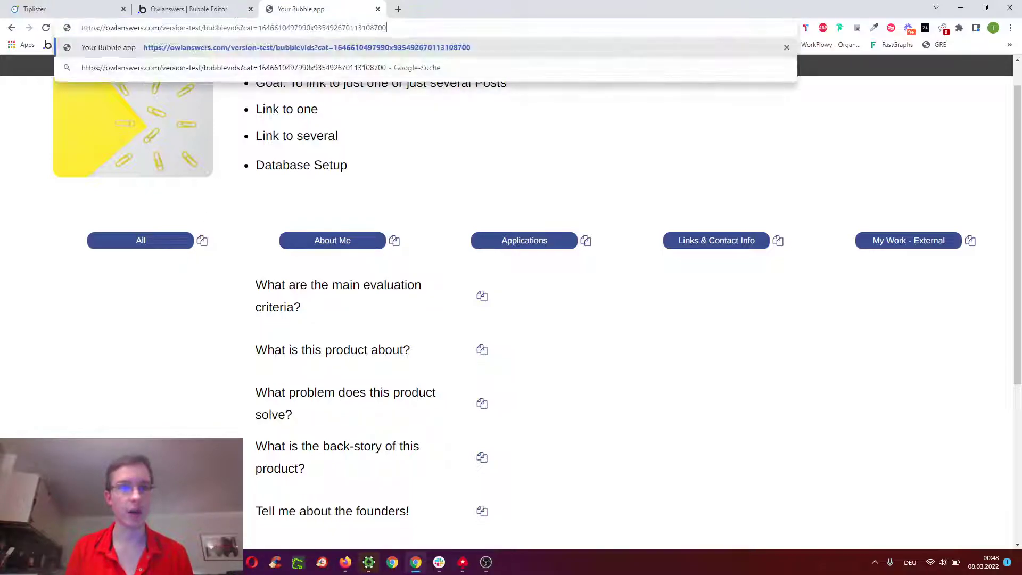
key(Return)
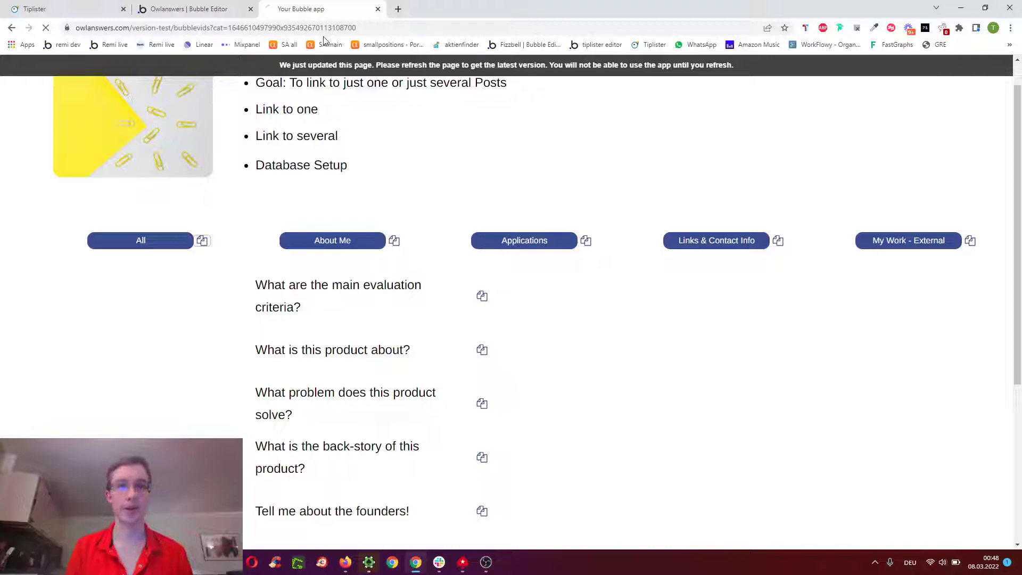
In the Bubble editor, examine the fourth Set state action's Only when condition and its Preset Qs search, glancing at the preview's categories
click(213, 9)
click(411, 173)
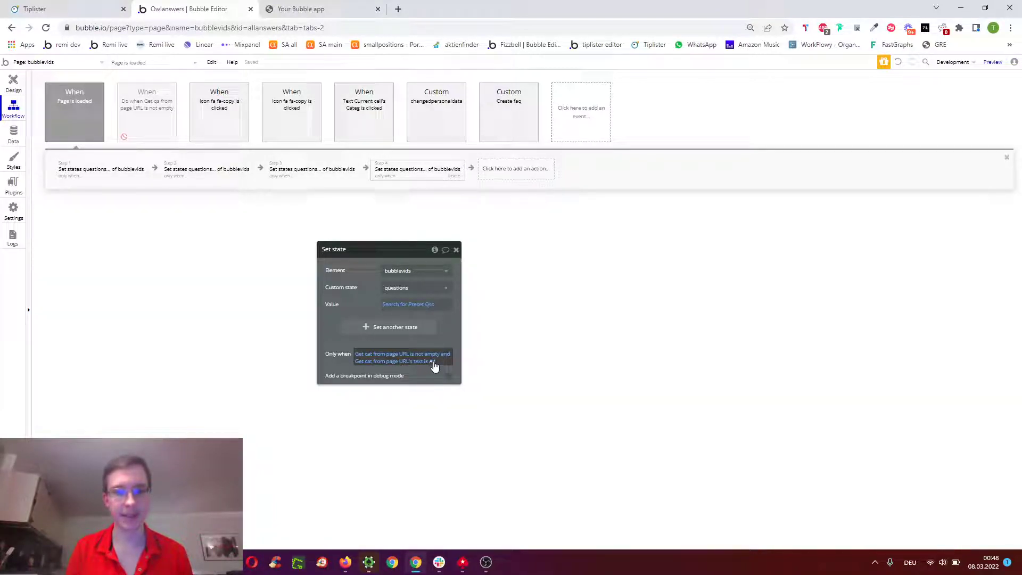
click(394, 362)
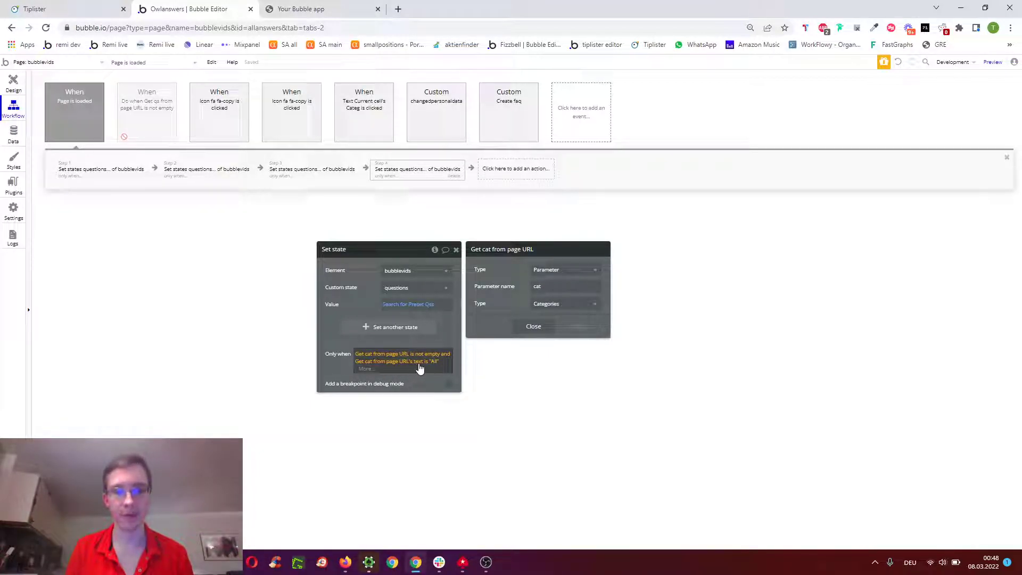
click(298, 8)
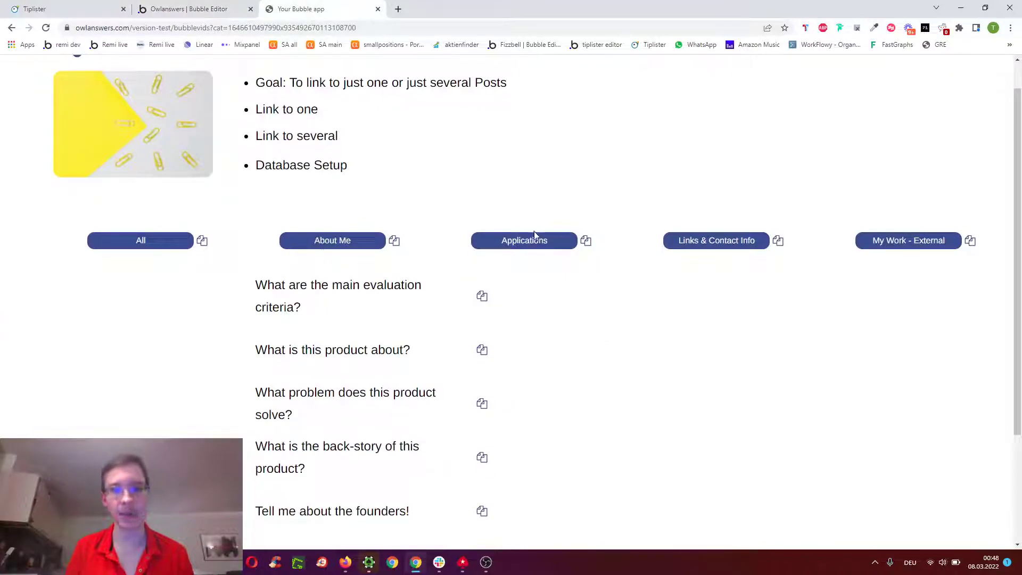
click(205, 9)
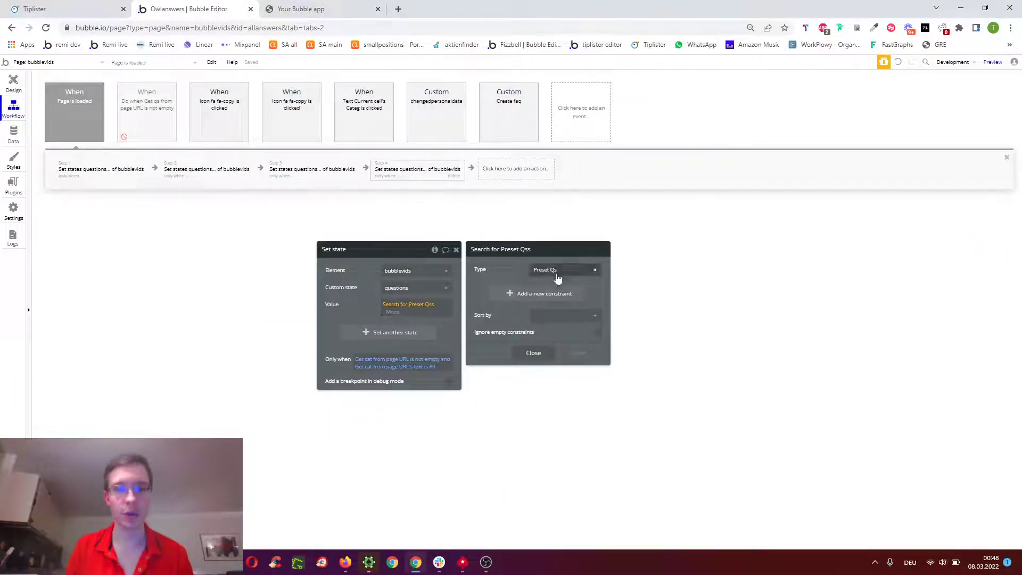
Compare the Category constraint in the third action's Preset Qs search with the fourth Set state action
click(305, 172)
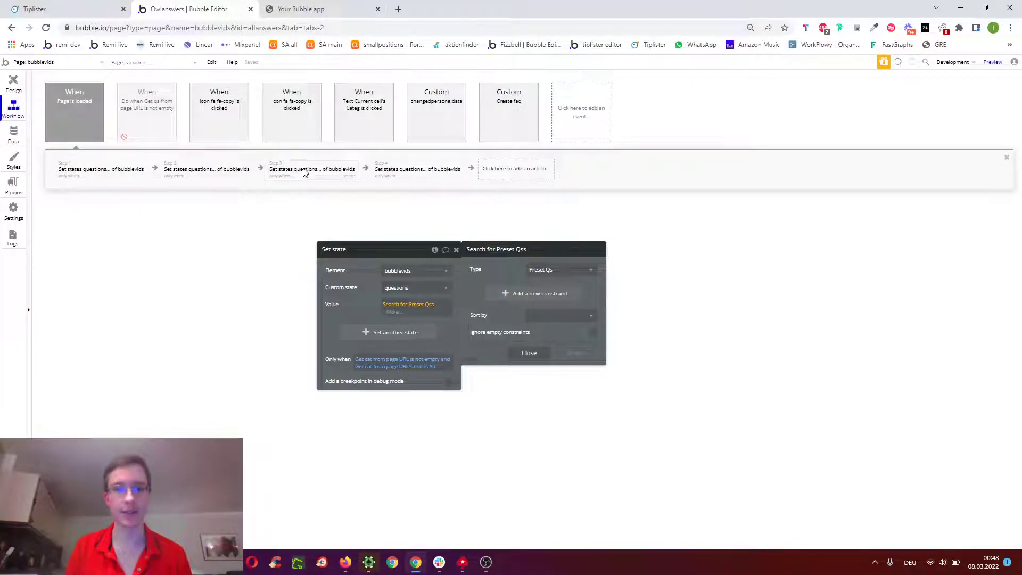
click(418, 305)
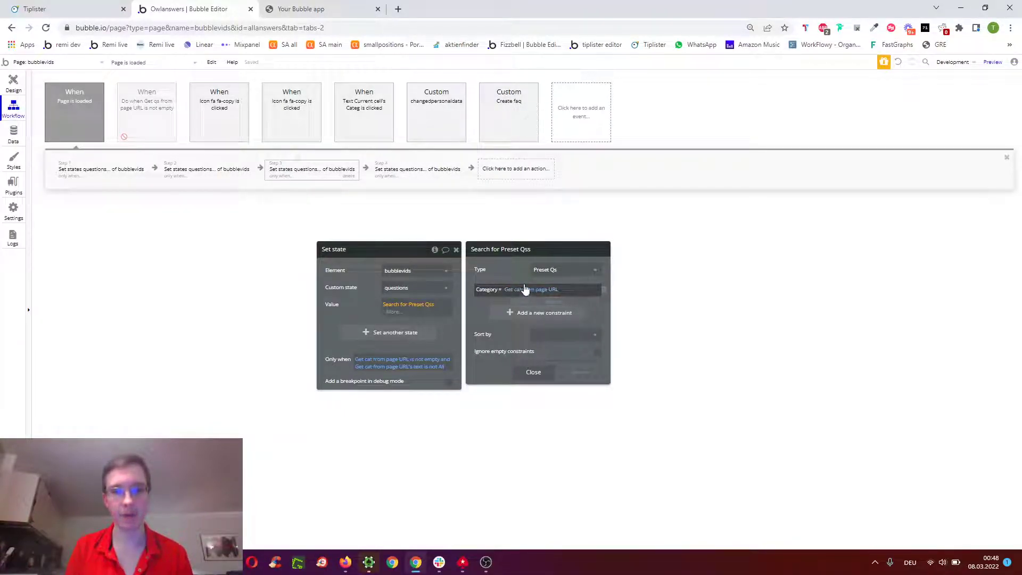
click(420, 174)
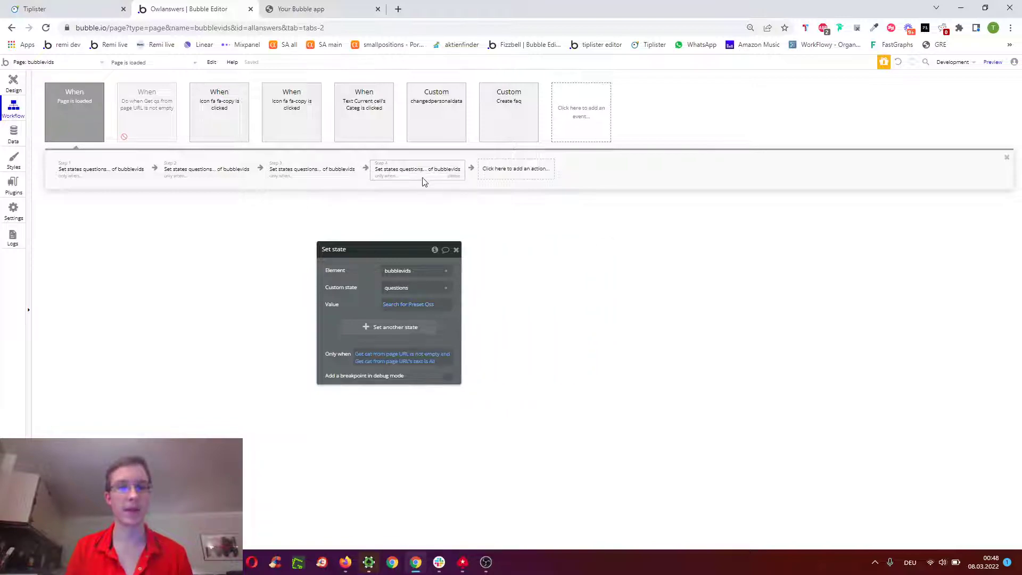
Review the fourth action's Preset Qs search beside the preview's categories, and examine the nr field of the Categories data type
click(402, 307)
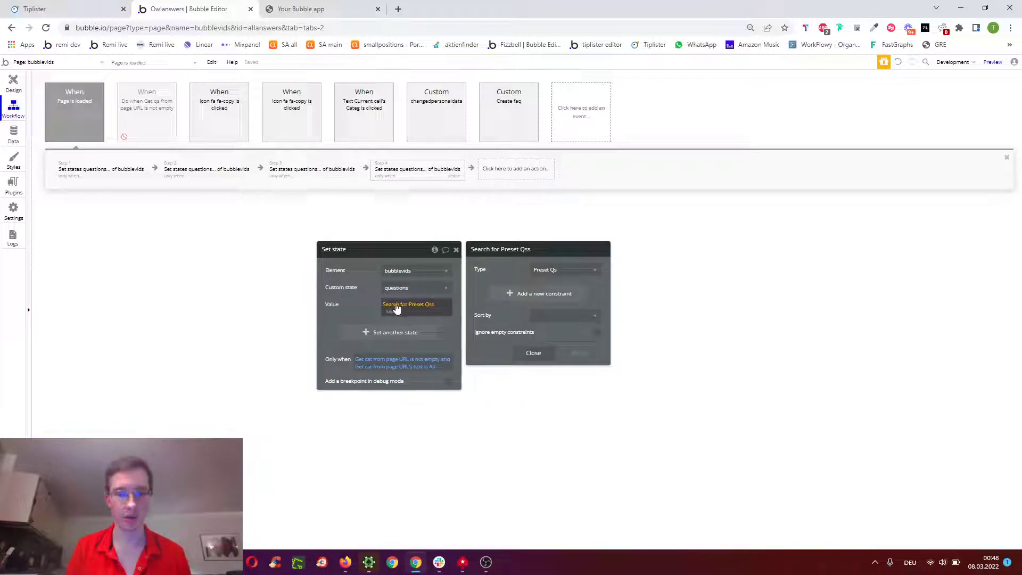
click(297, 7)
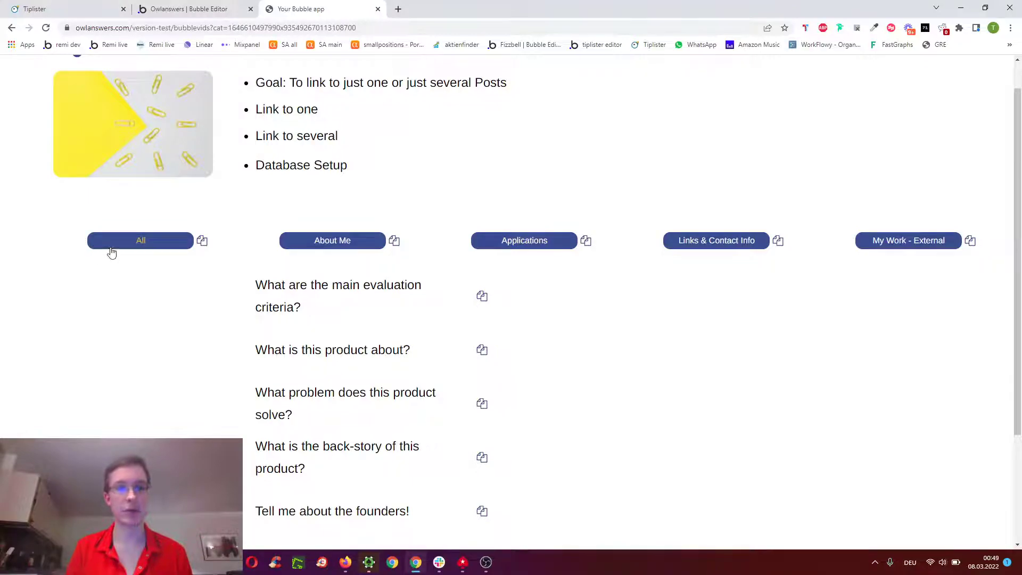
click(215, 9)
click(8, 139)
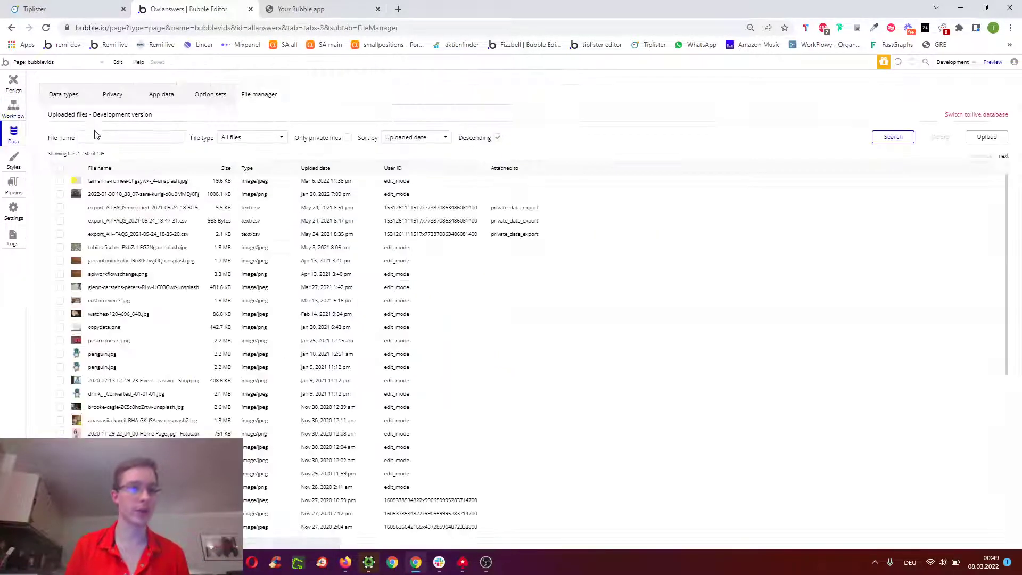
click(63, 96)
click(74, 276)
click(244, 178)
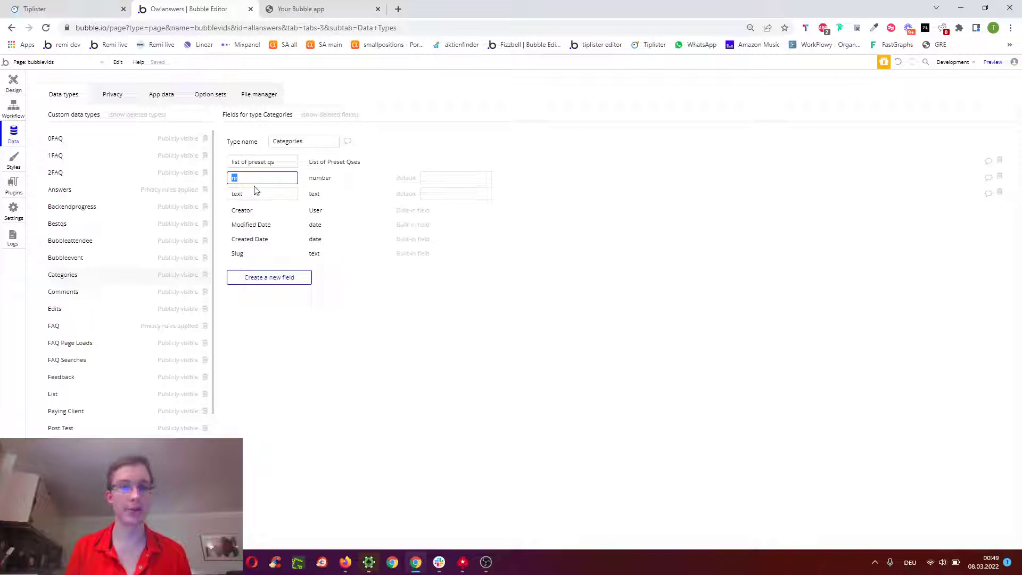
Copy the link of the question "What are the main evaluation criteria?" in the preview page and paste it into the address bar
click(341, 7)
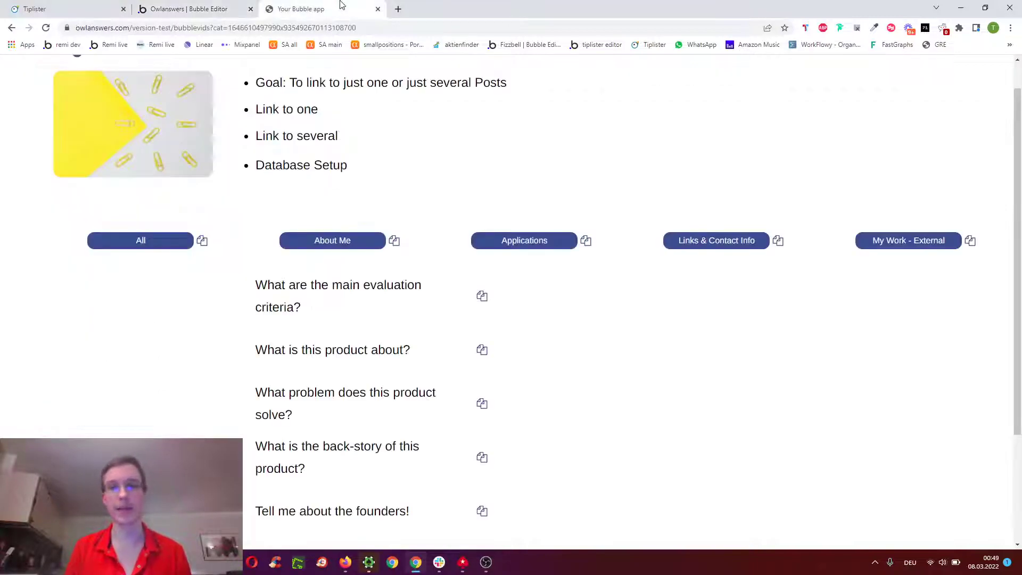
scroll(123, 406, down, 1)
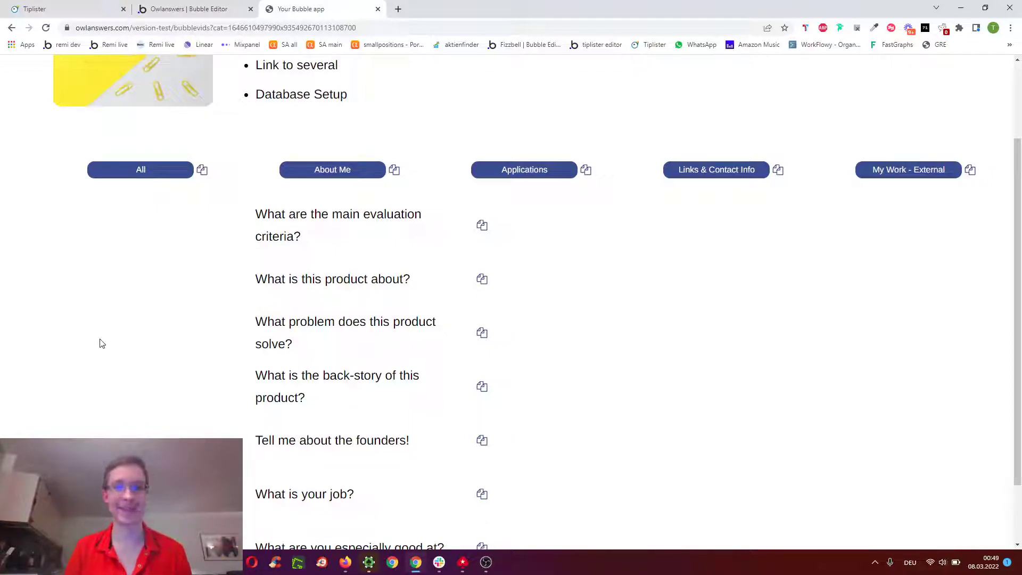
click(485, 231)
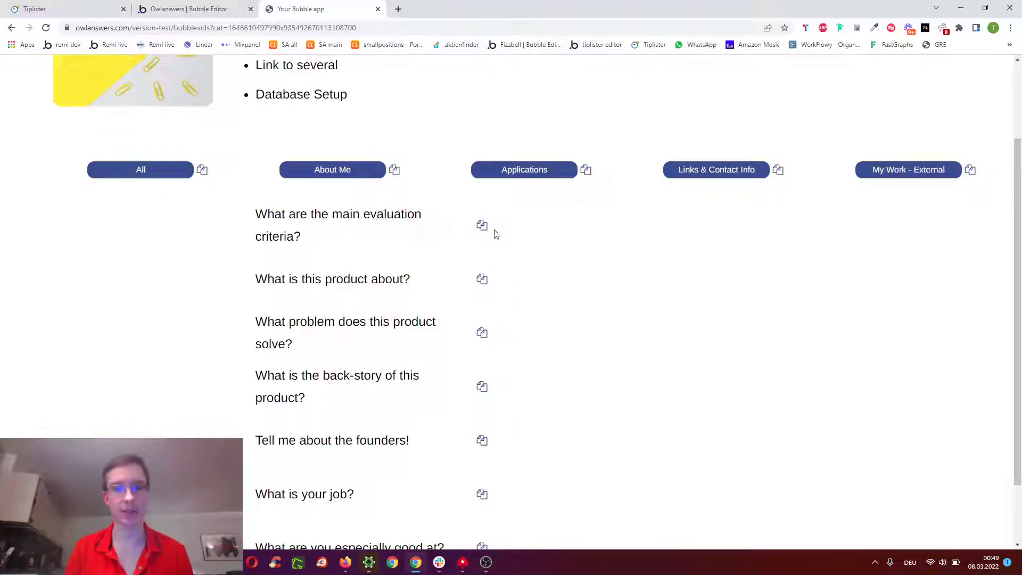
click(212, 28)
key(ctrl+v)
drag(248, 31, 425, 32)
Switch to the Bubble editor and view the details of the installed Air Copy To Clipboard plugin
click(197, 5)
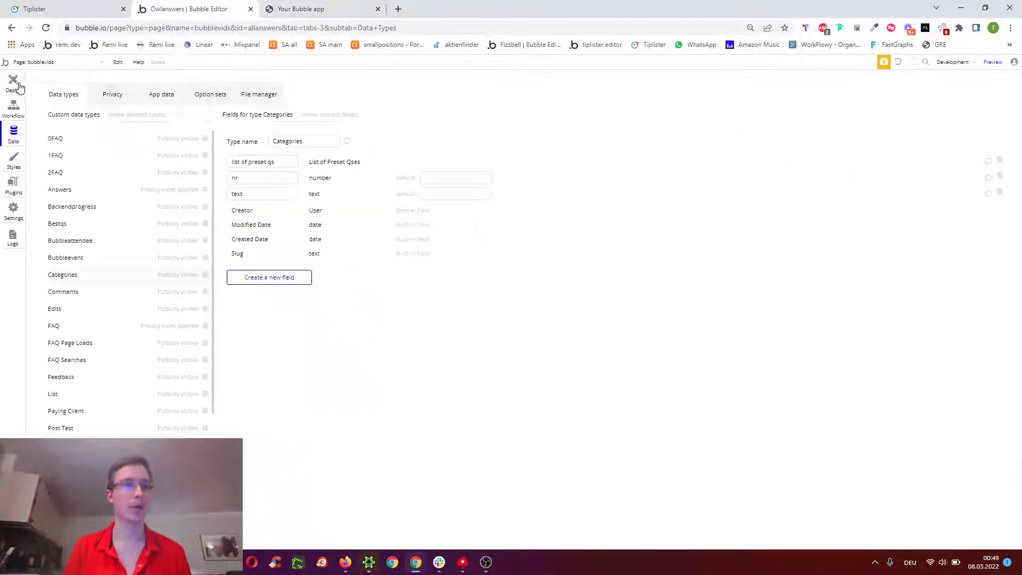
click(14, 185)
click(98, 136)
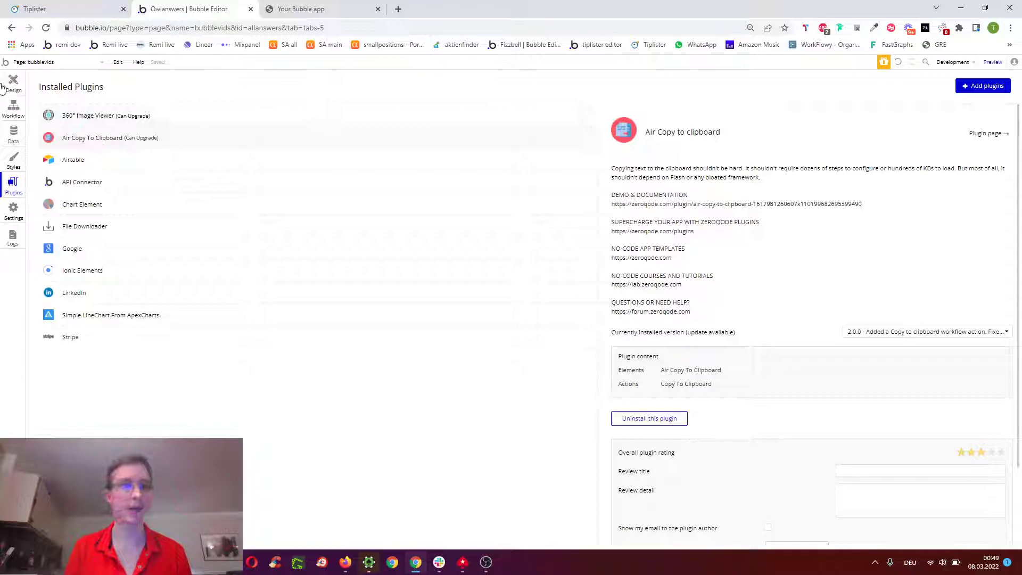
Open the workflow of the copy icon in the Preset Qs repeating group and examine its Copy to clipboard action's Text to copy
click(596, 334)
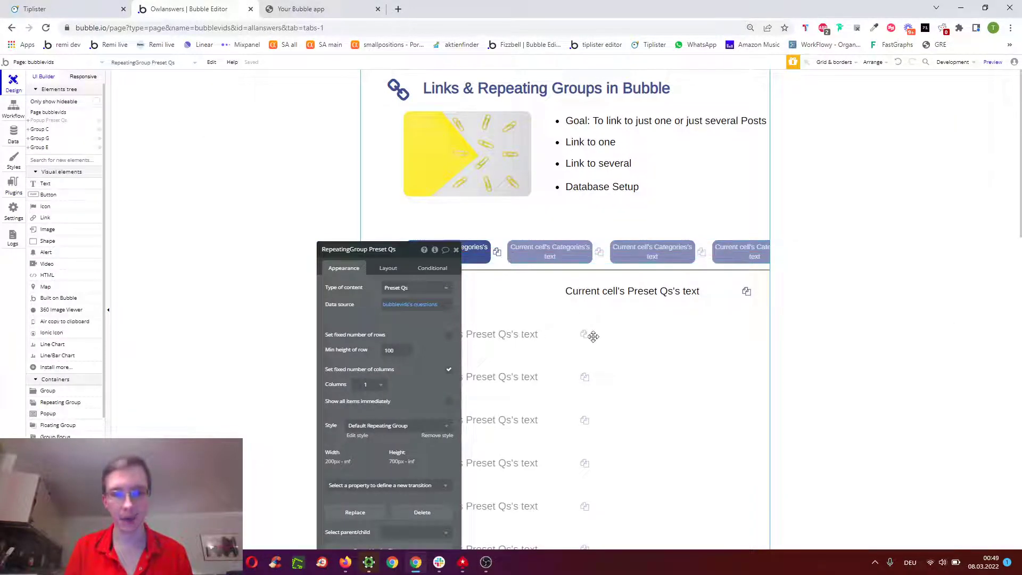
drag(369, 250, 715, 363)
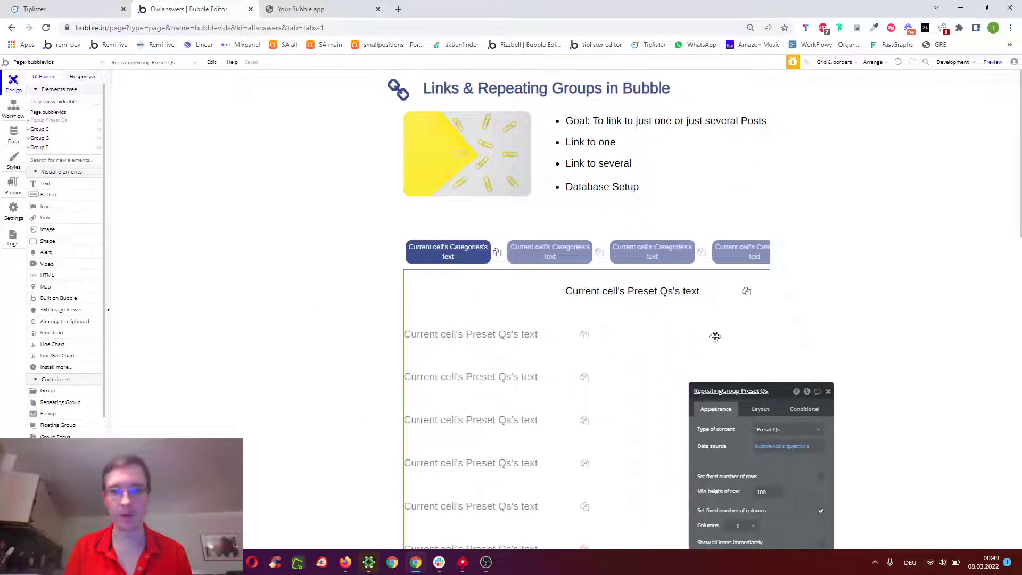
click(747, 291)
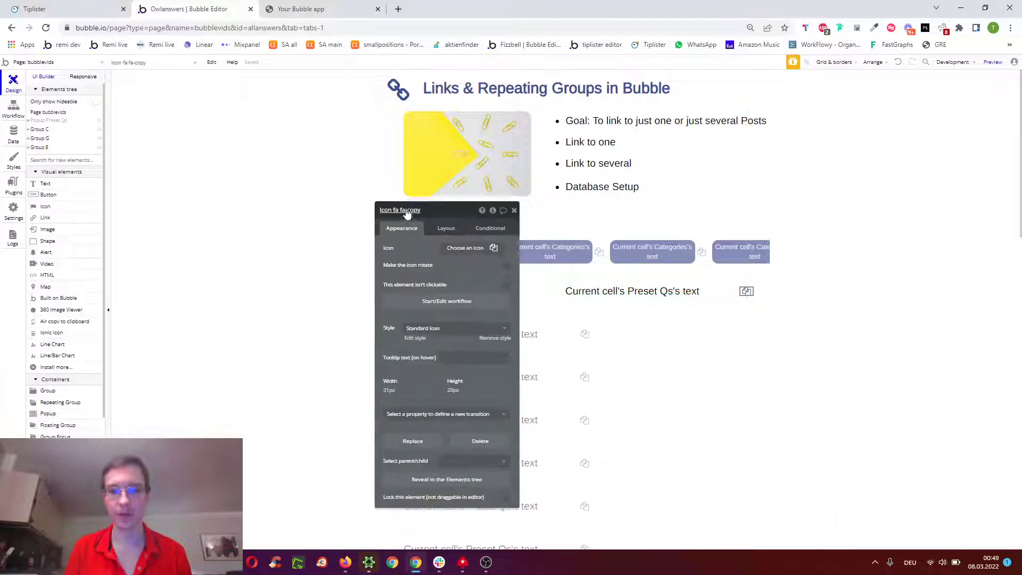
click(424, 293)
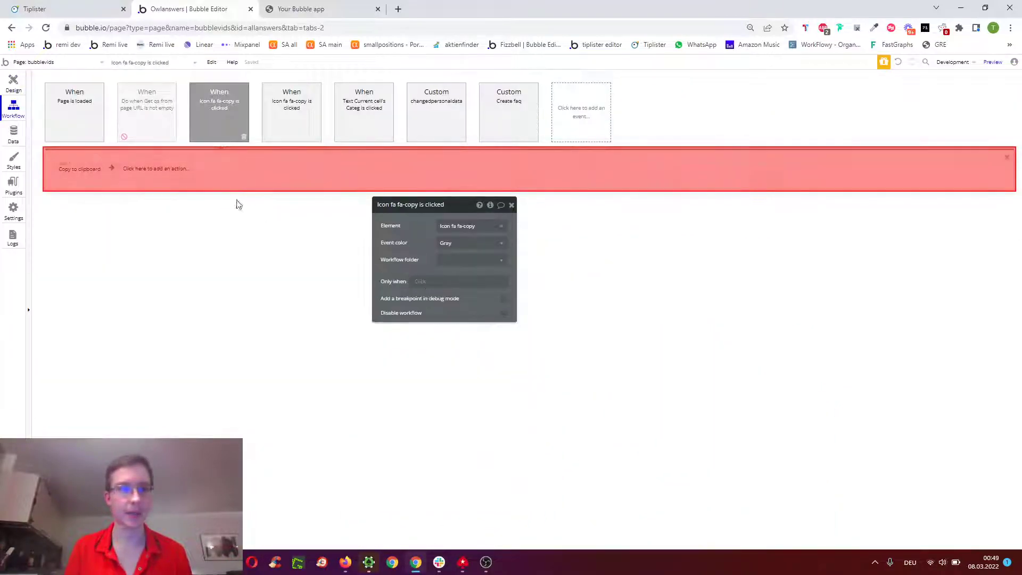
click(78, 169)
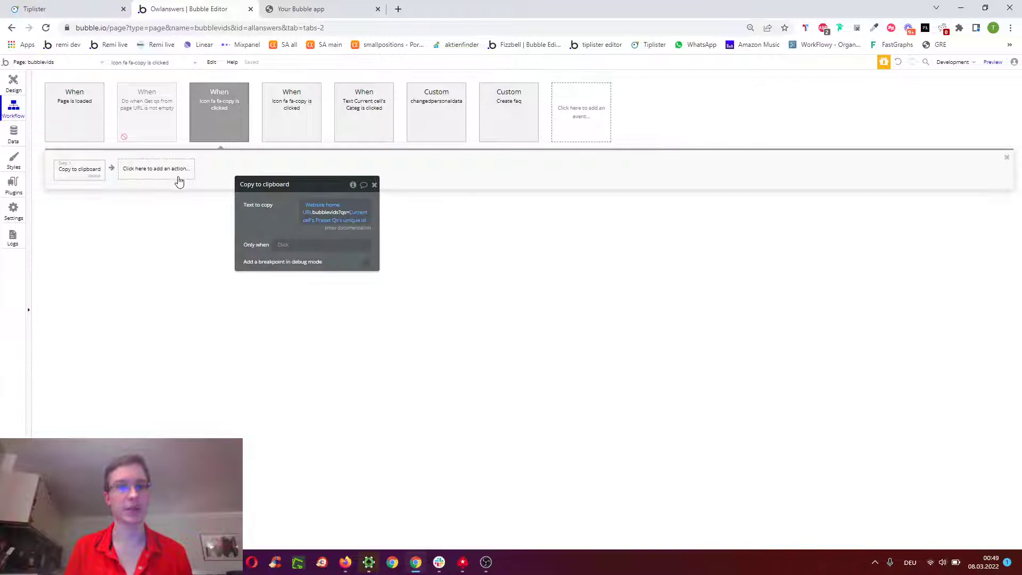
click(318, 207)
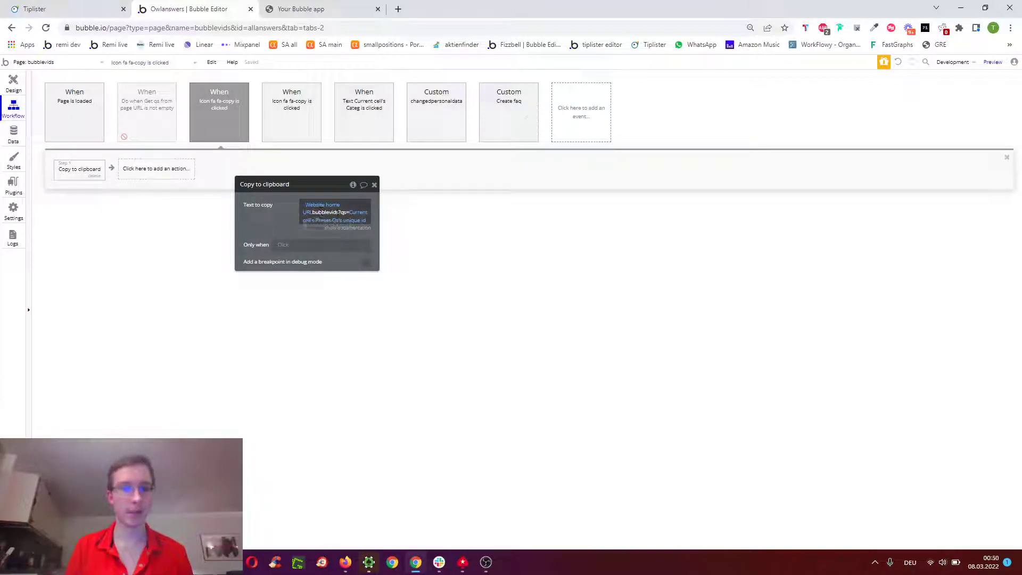
Compare the pasted link's bubblevids page name with the bubblevids?qs= text and Preset Qs unique id in the Copy to clipboard action
click(300, 10)
double_click(213, 28)
click(207, 9)
click(338, 214)
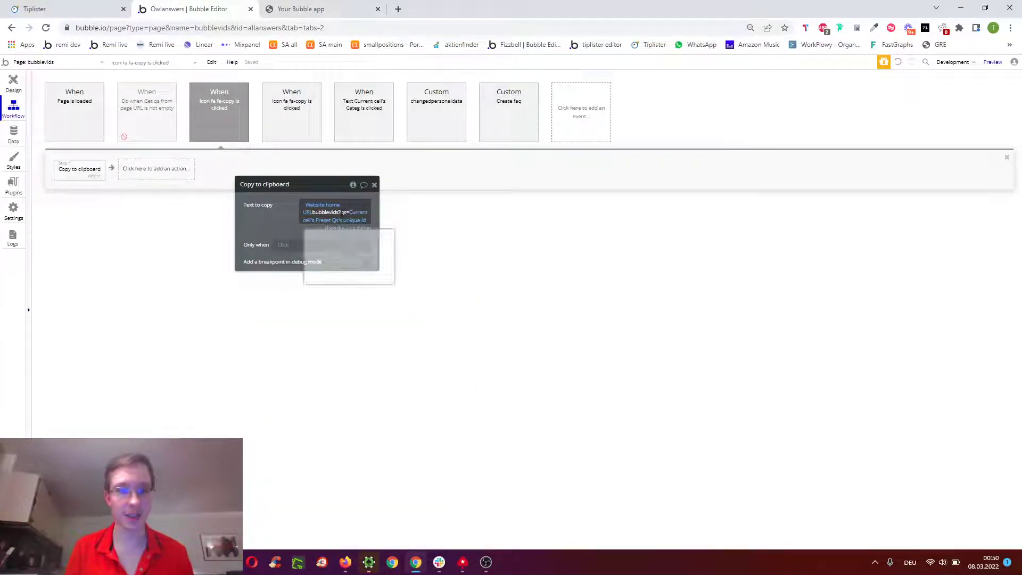
drag(304, 213, 340, 213)
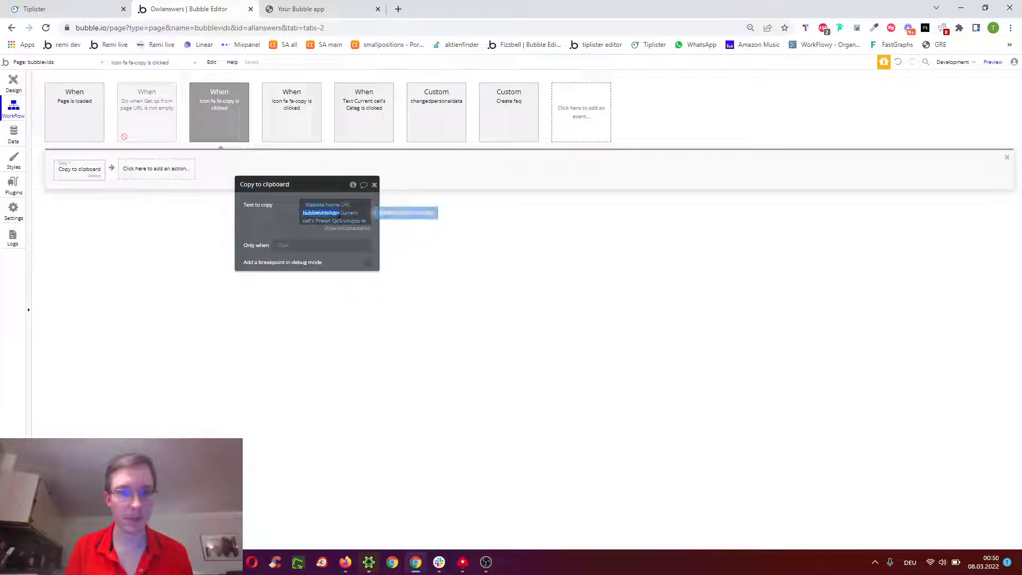
click(275, 213)
click(330, 221)
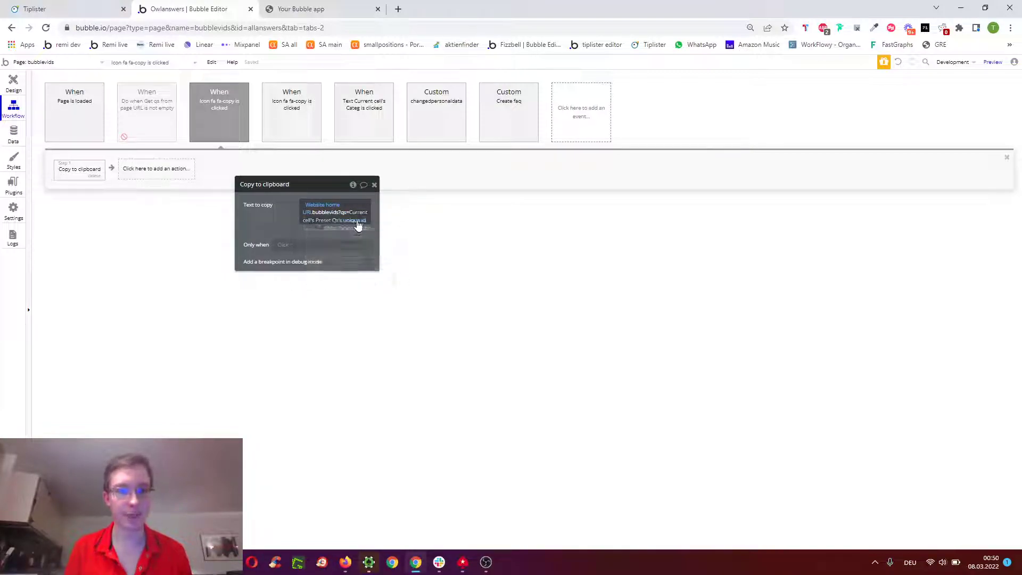
Copy the link of the question "What is this product about?" in the preview page and highlight its text
click(319, 9)
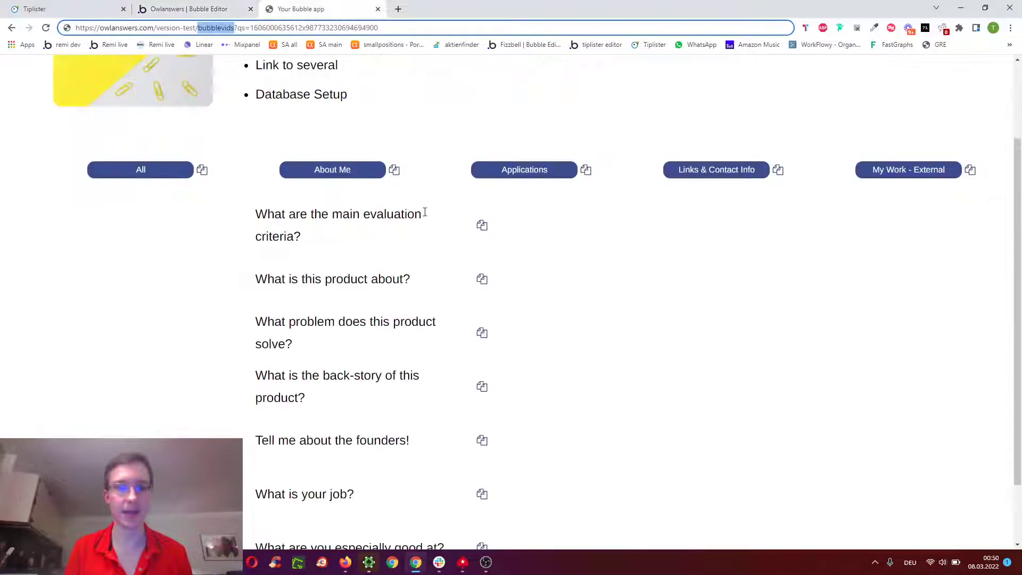
click(482, 279)
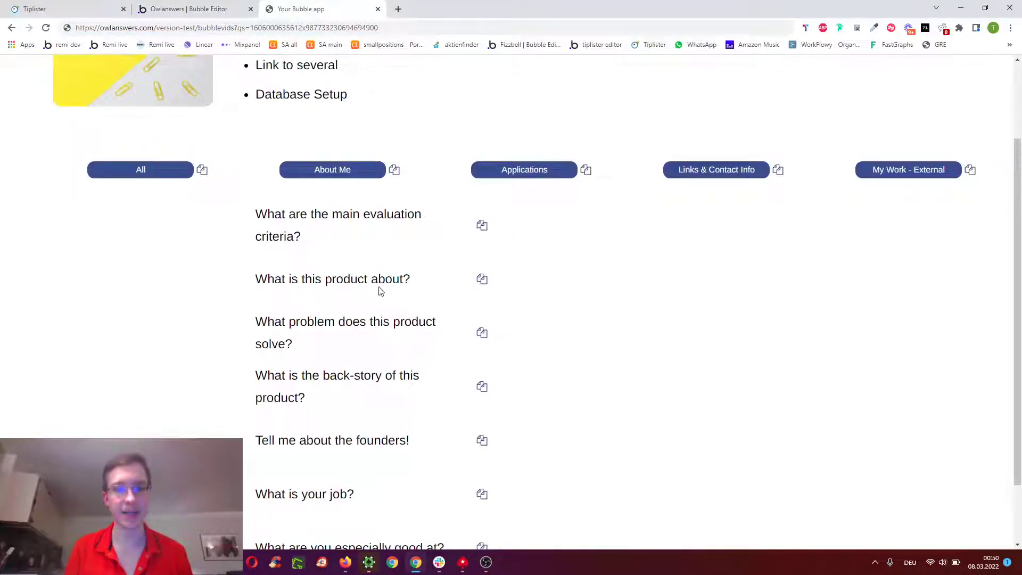
drag(288, 279, 494, 282)
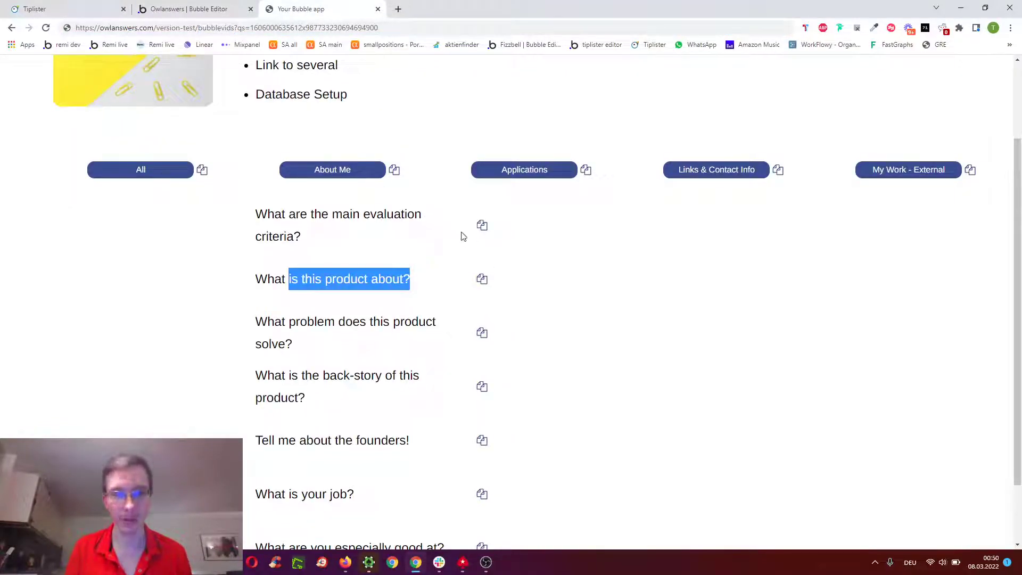
In the editor's Page is loaded workflow, examine the qs URL parameter used as the second Set state action's value
click(189, 9)
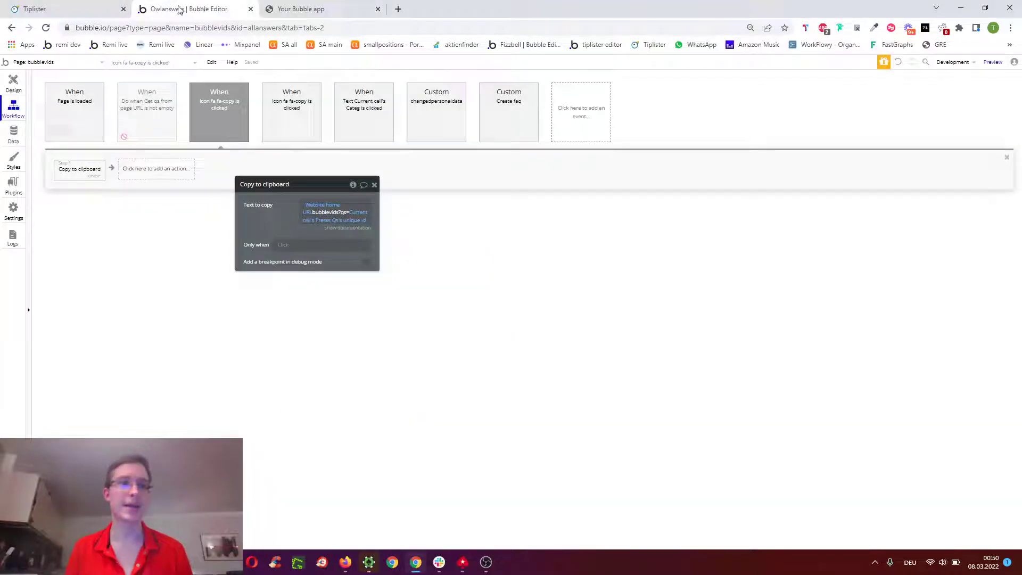
click(91, 121)
click(210, 170)
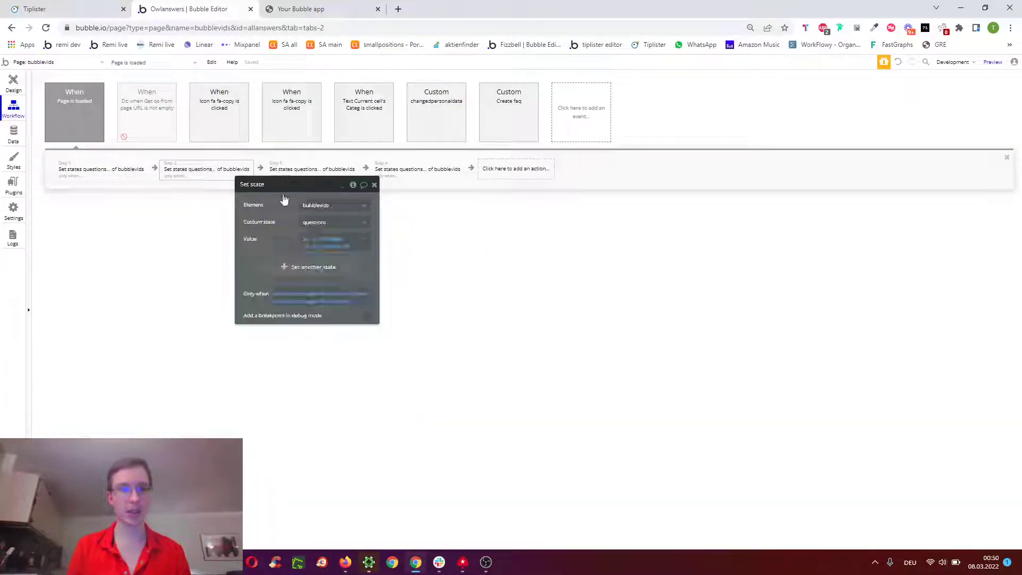
click(320, 241)
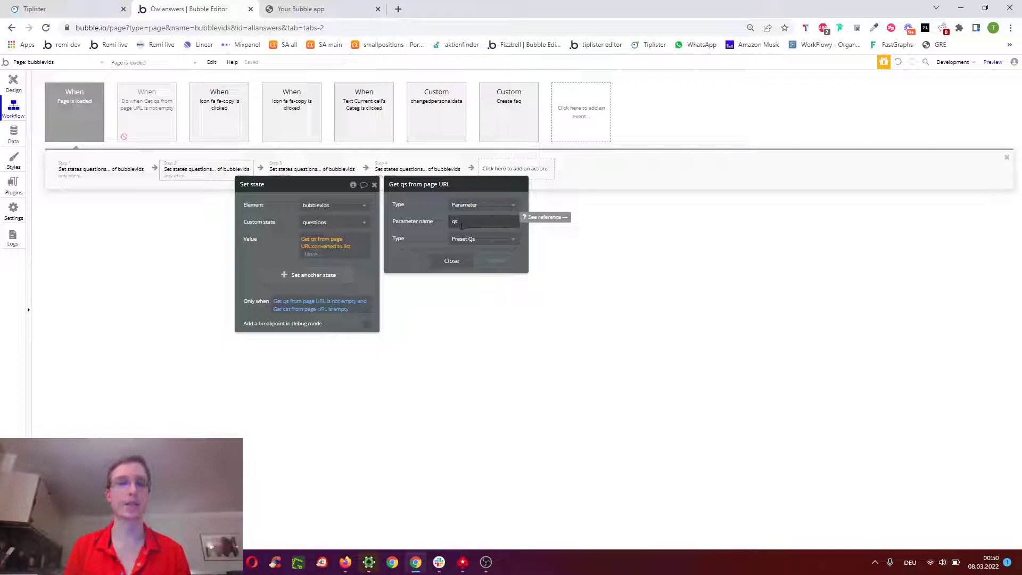
Glance at the preview's category copy icons, and examine the category icon workflow's Copy to clipboard text with the cat parameter
click(309, 9)
click(202, 294)
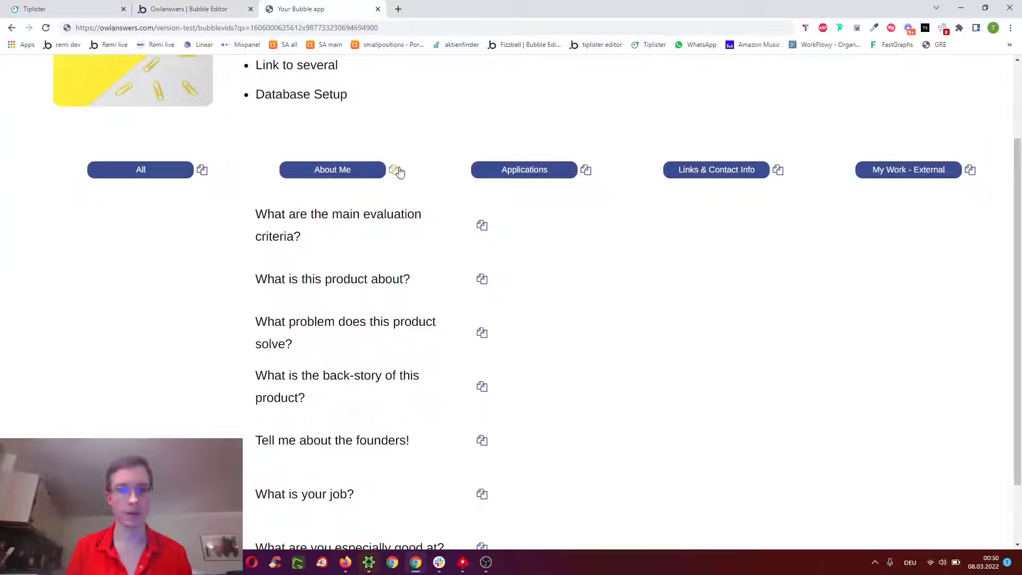
click(232, 14)
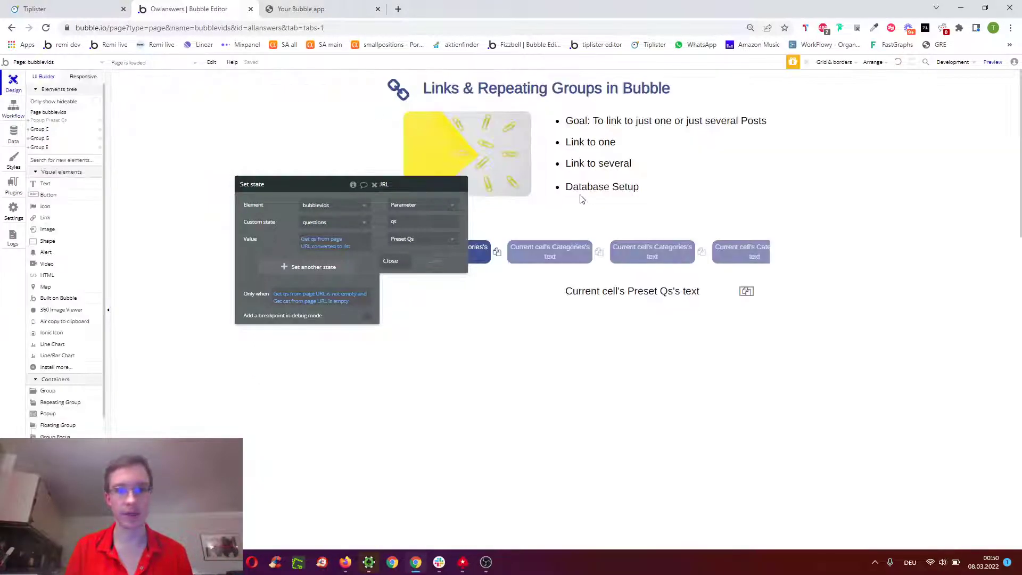
click(319, 278)
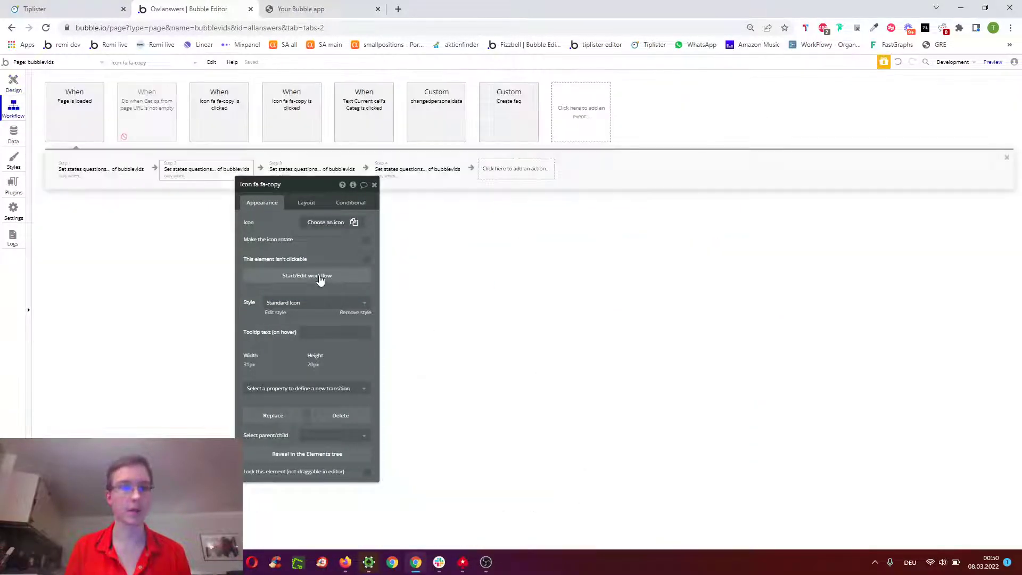
click(82, 169)
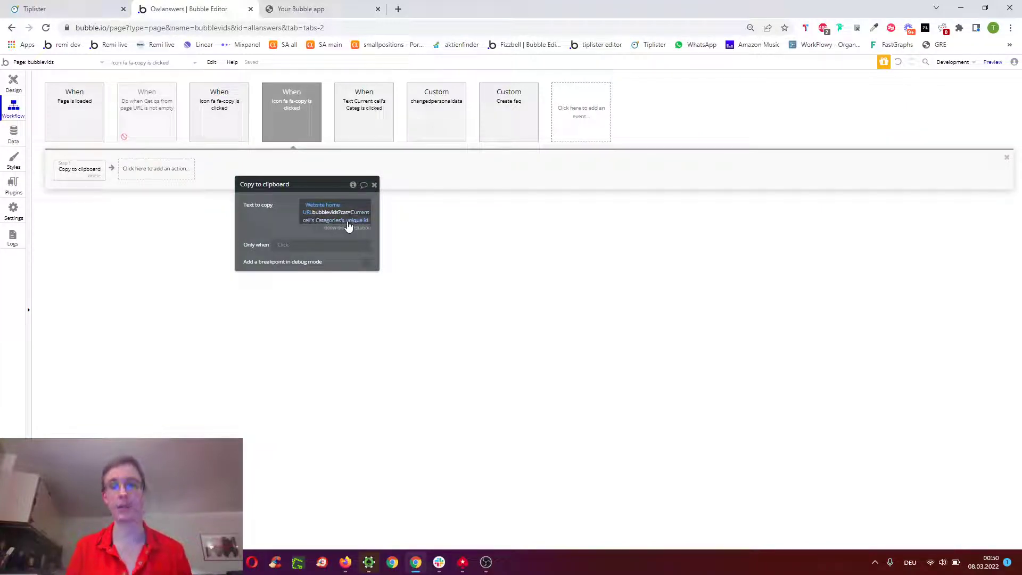
Copy the first question's link in the preview page and load its qs URL in the address bar
click(302, 7)
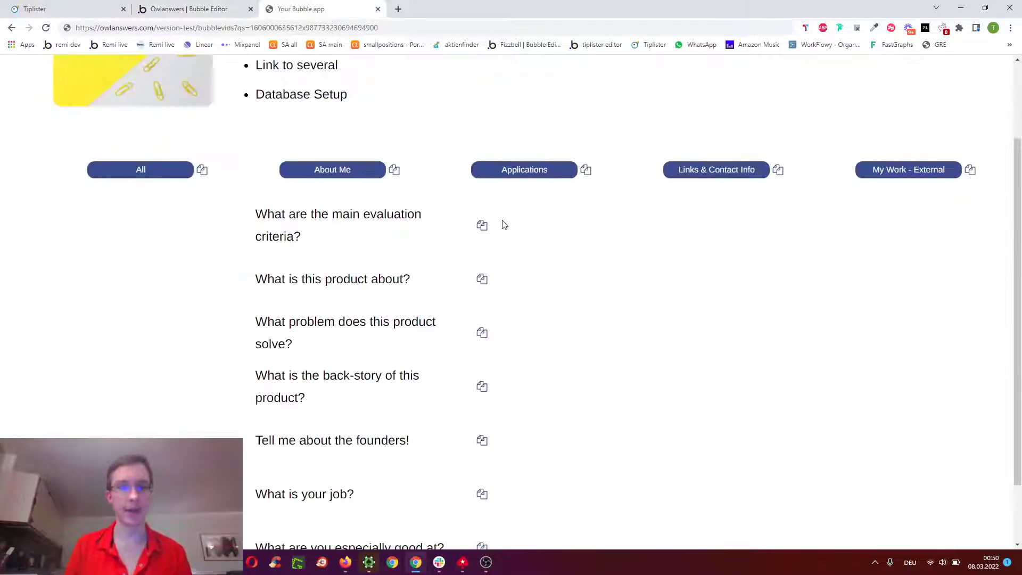
scroll(504, 224, up, 2)
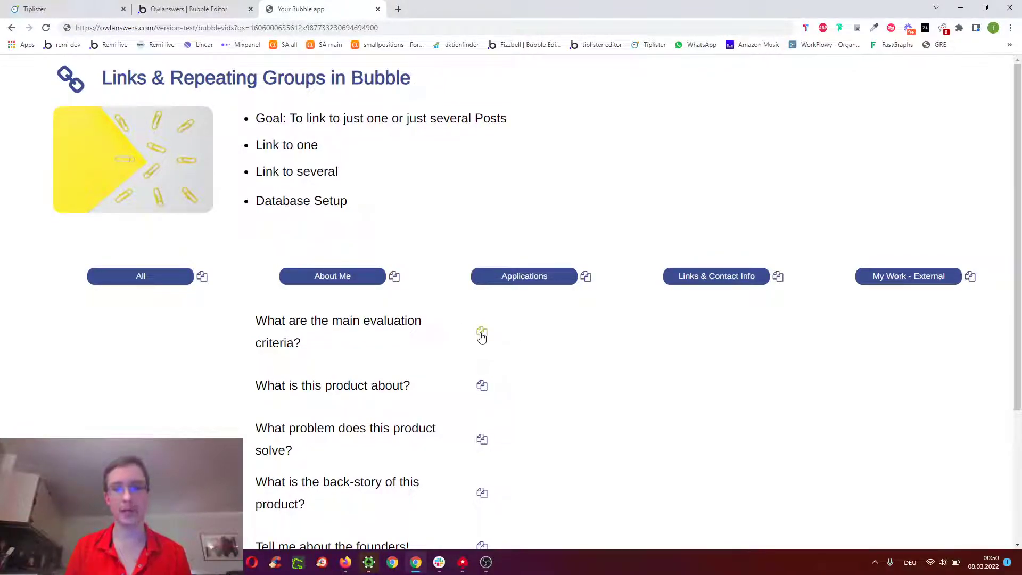
click(272, 29)
key(Return)
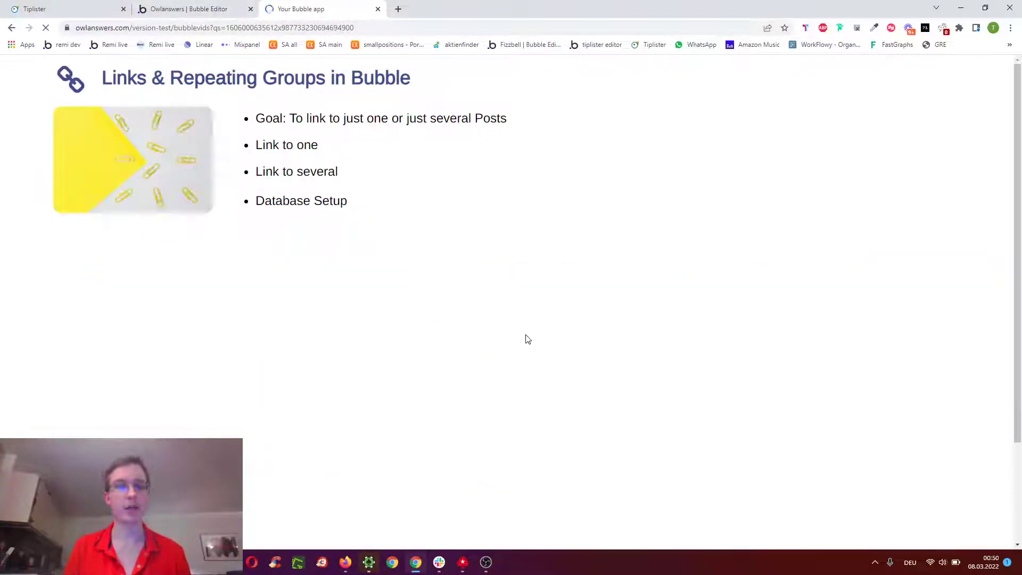
View the available general event types in the editor, and enable the disabled "Do when Get qs from page URL is not empty" workflow
click(193, 6)
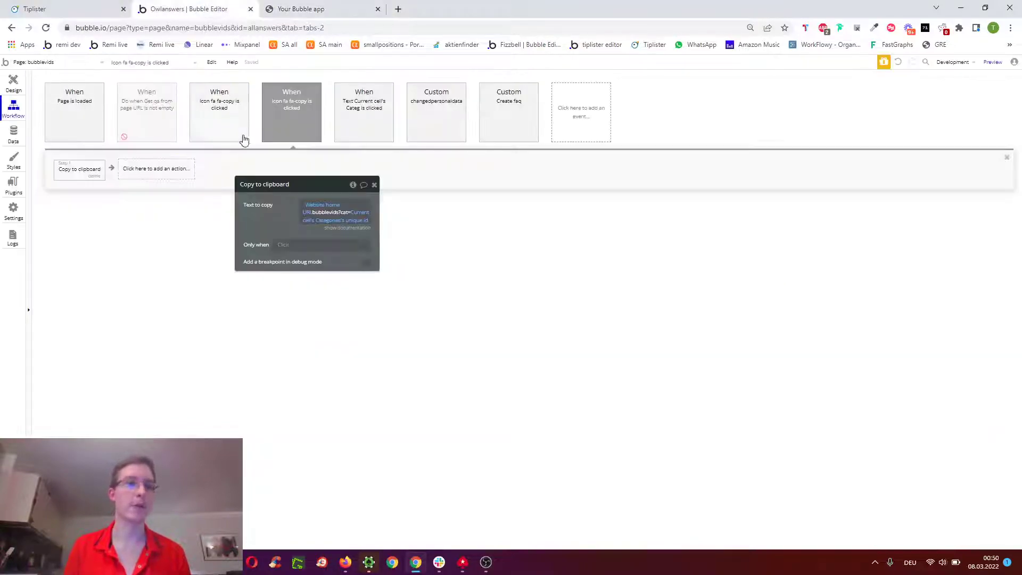
click(147, 115)
click(579, 102)
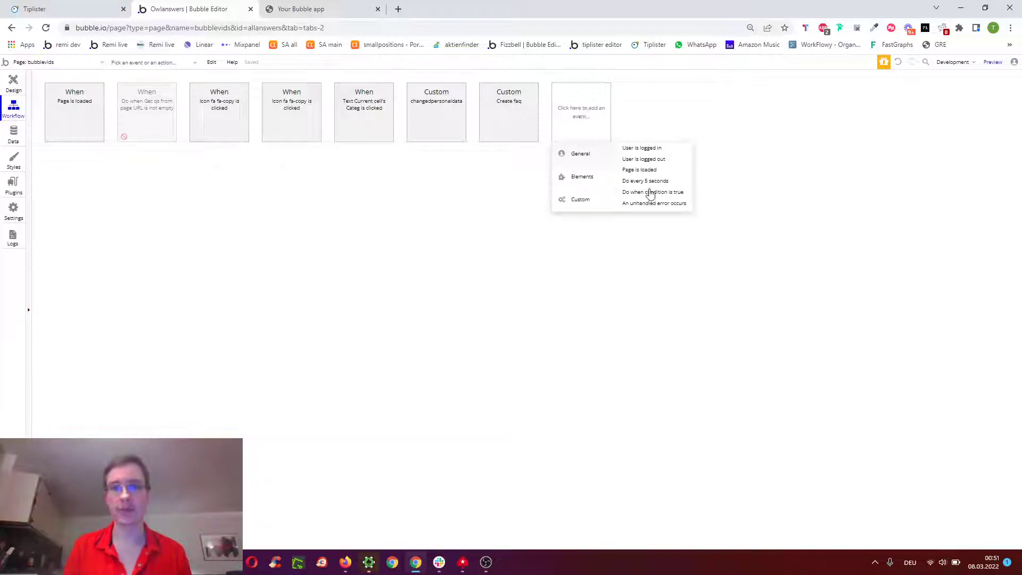
click(153, 109)
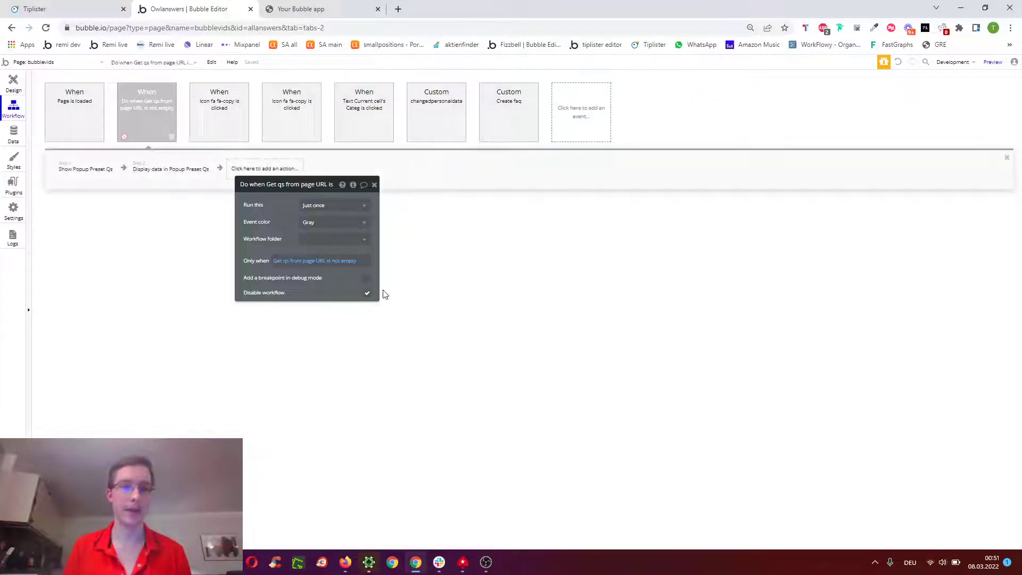
click(367, 293)
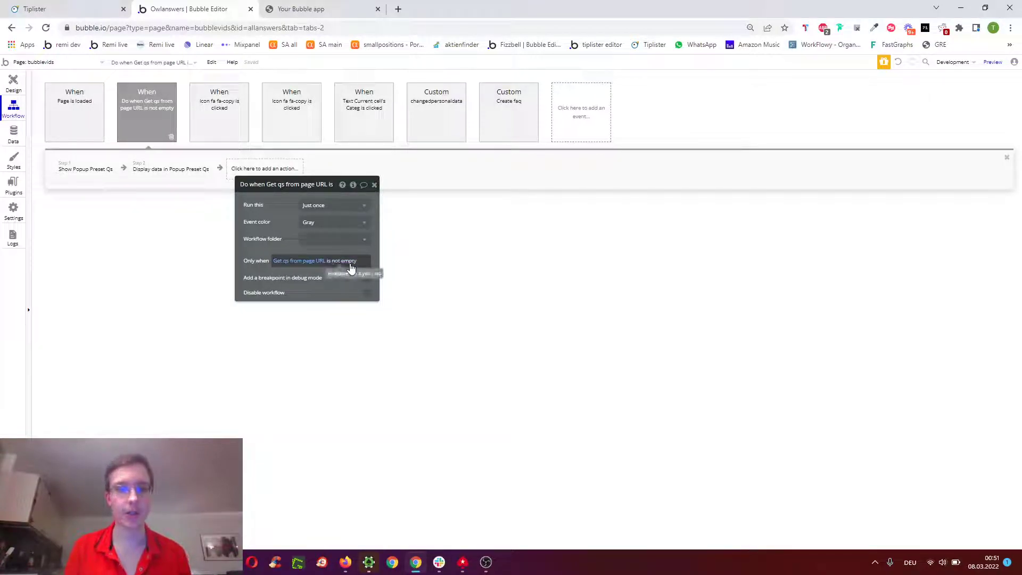
Examine the workflow's Show Popup Preset Qs action and the Display data action's qs URL parameter of type Preset Qs
click(89, 175)
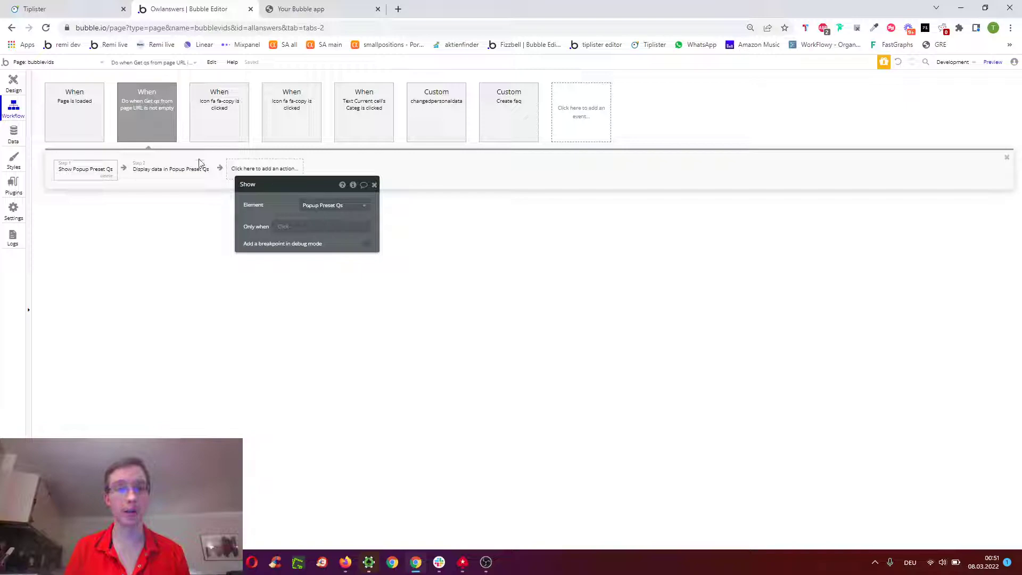
click(166, 170)
click(327, 222)
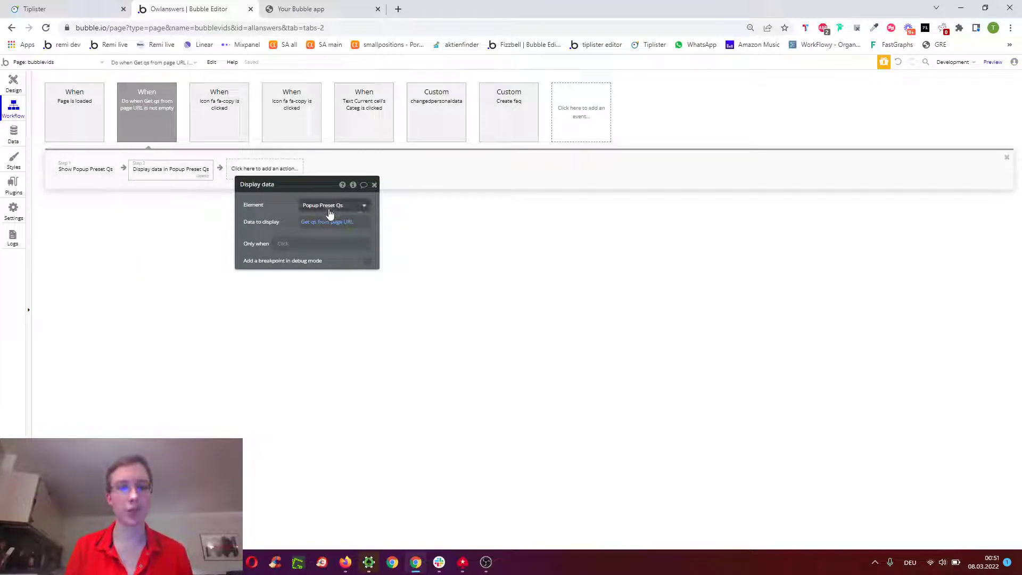
click(330, 229)
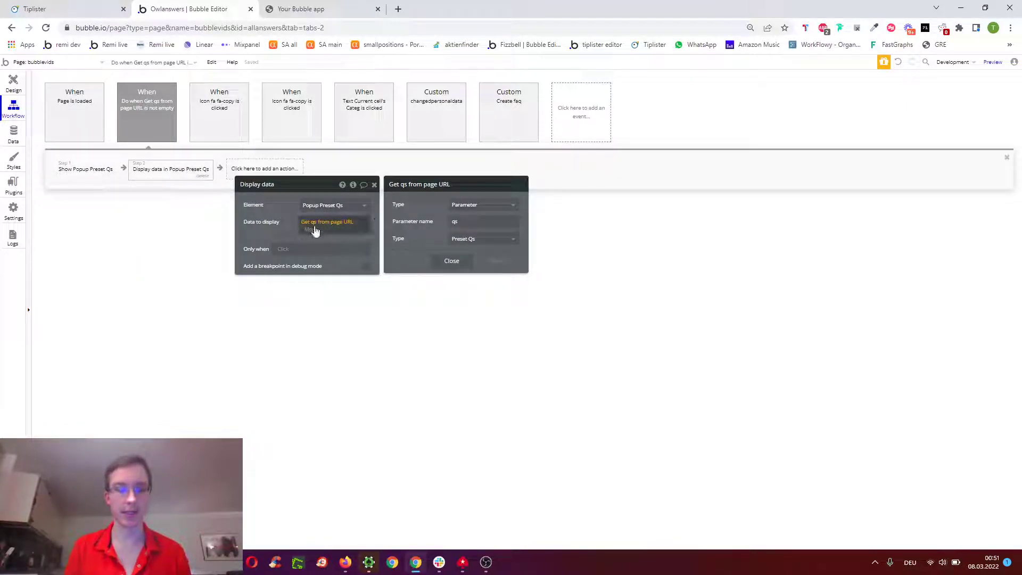
click(358, 222)
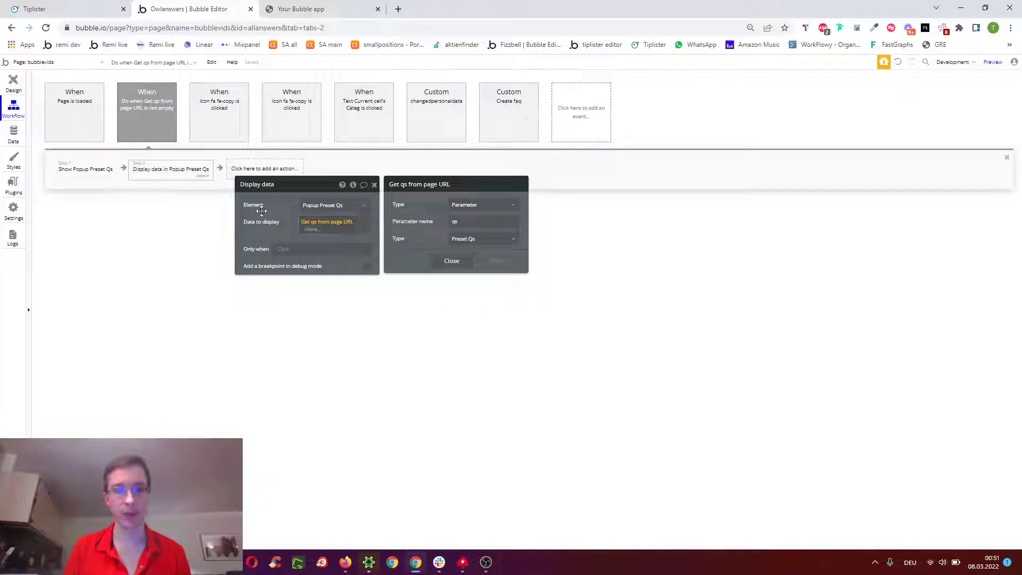
Reload the preview page with its qs URL, highlight the question text in the popup, and close the popup
click(276, 5)
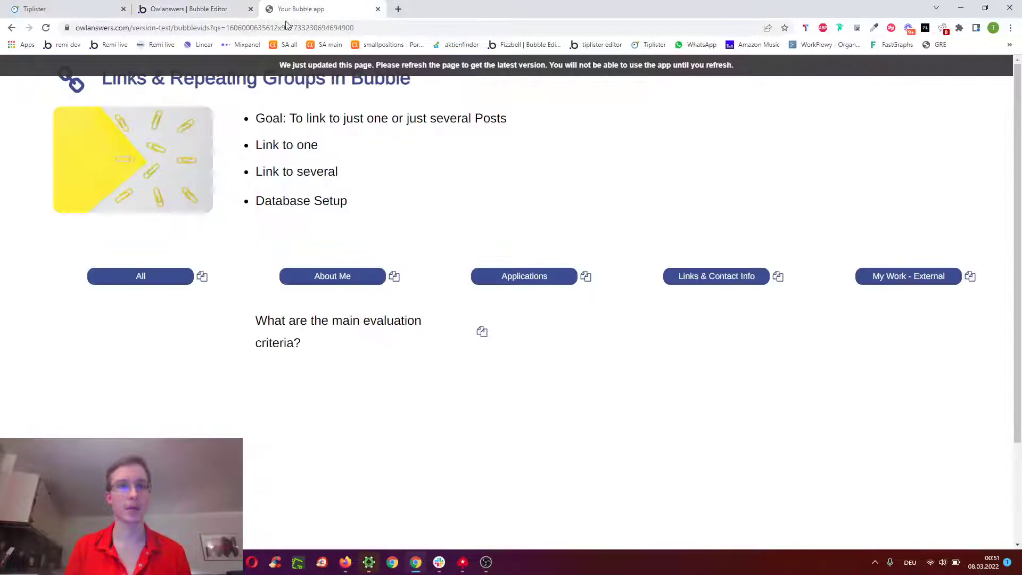
click(215, 29)
key(Return)
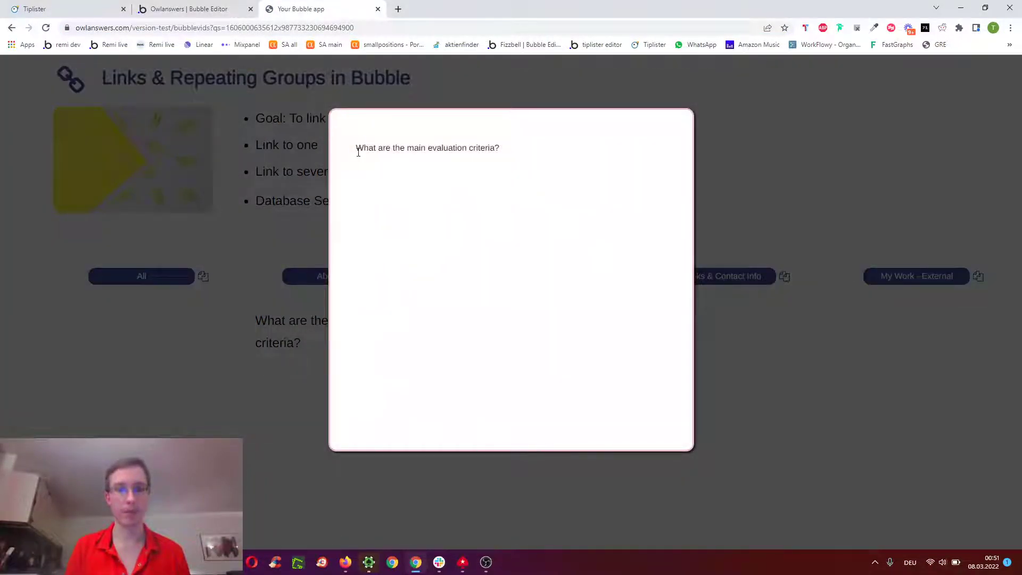
drag(357, 152, 520, 144)
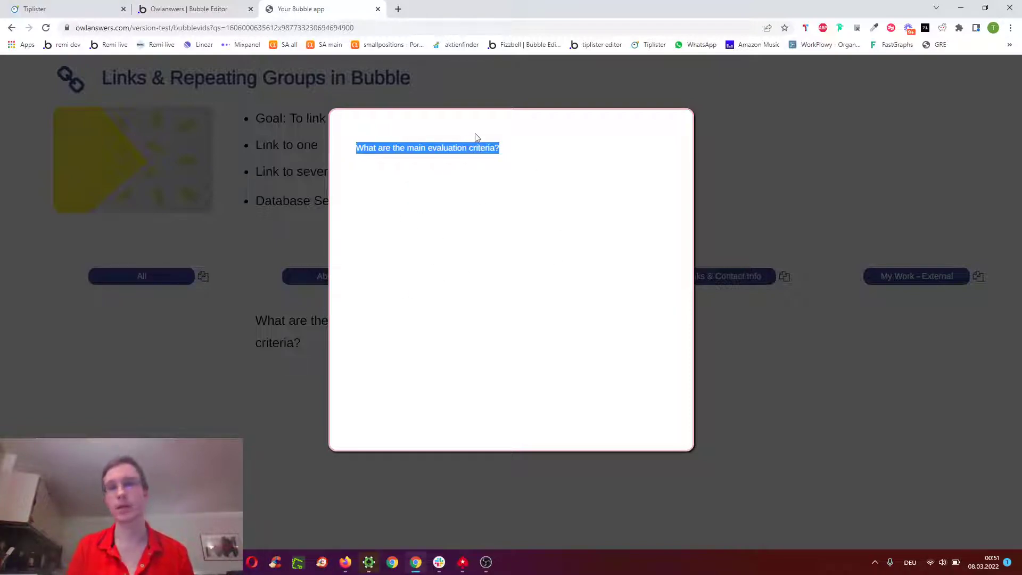
click(254, 338)
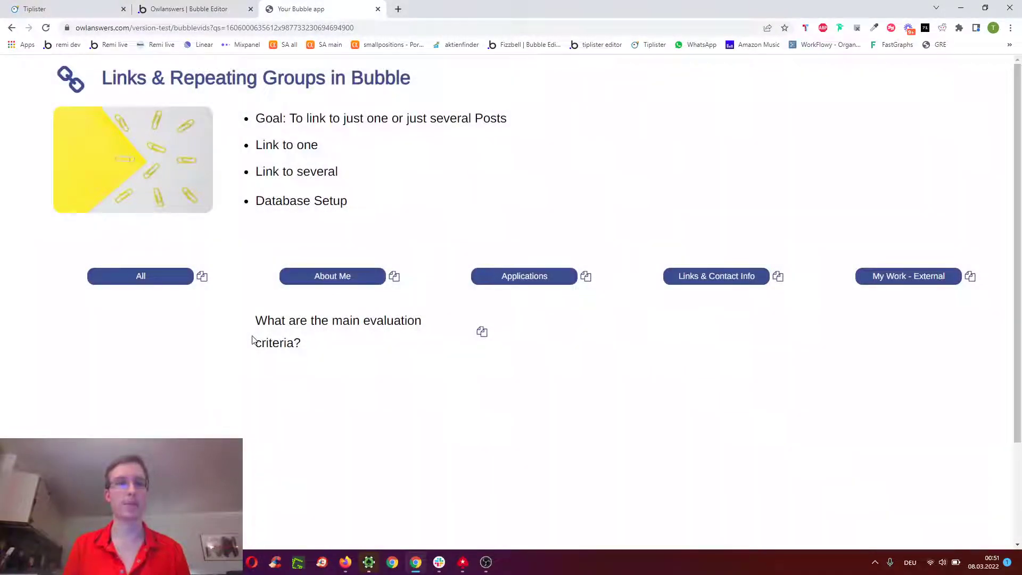